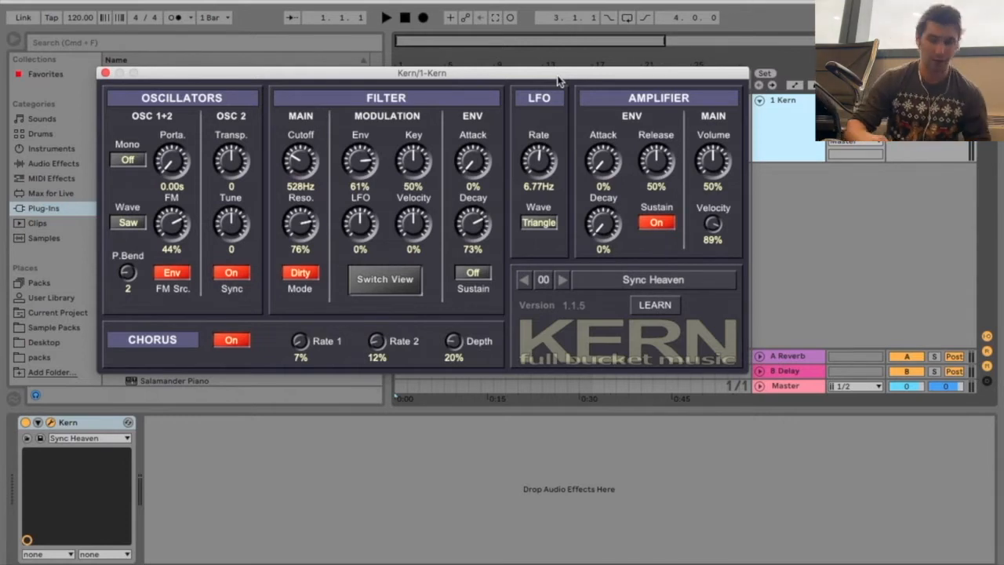
Reposition the Kern plug-in window over the arrangement
drag(545, 72, 537, 123)
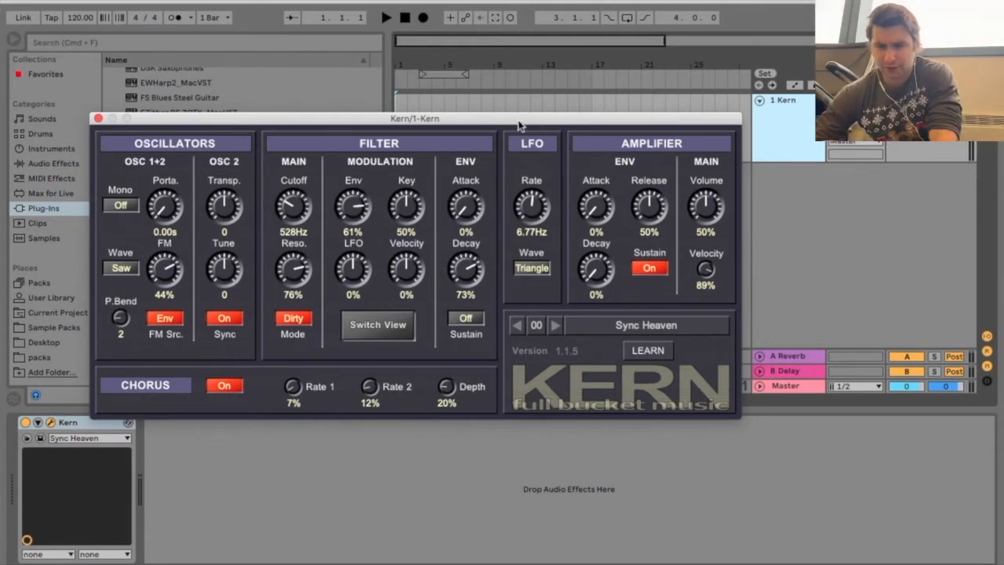
drag(510, 126, 584, 92)
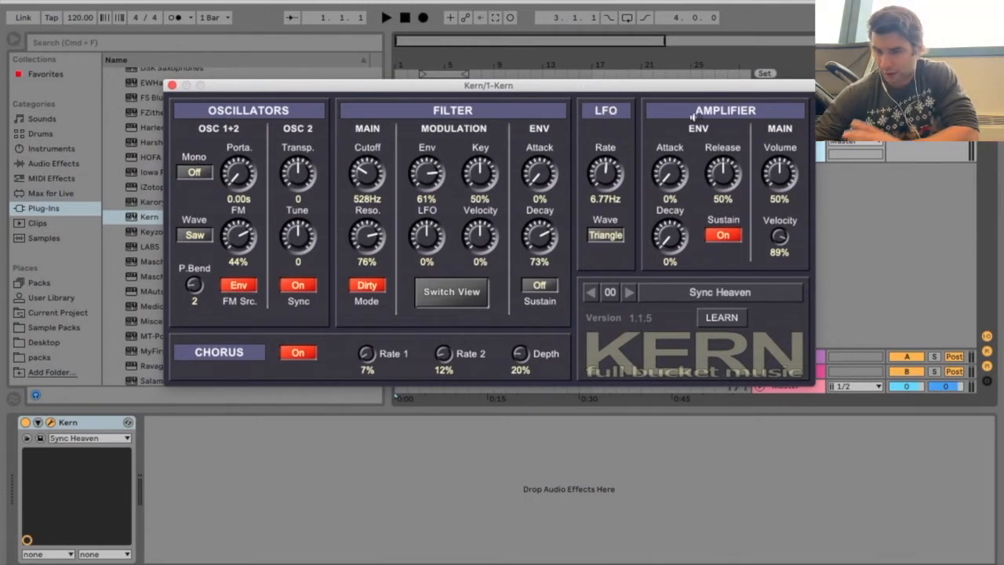
Look through Kern's preset list, including the 16–31 and 32–47 groups, without loading a preset
click(744, 293)
click(611, 296)
click(611, 293)
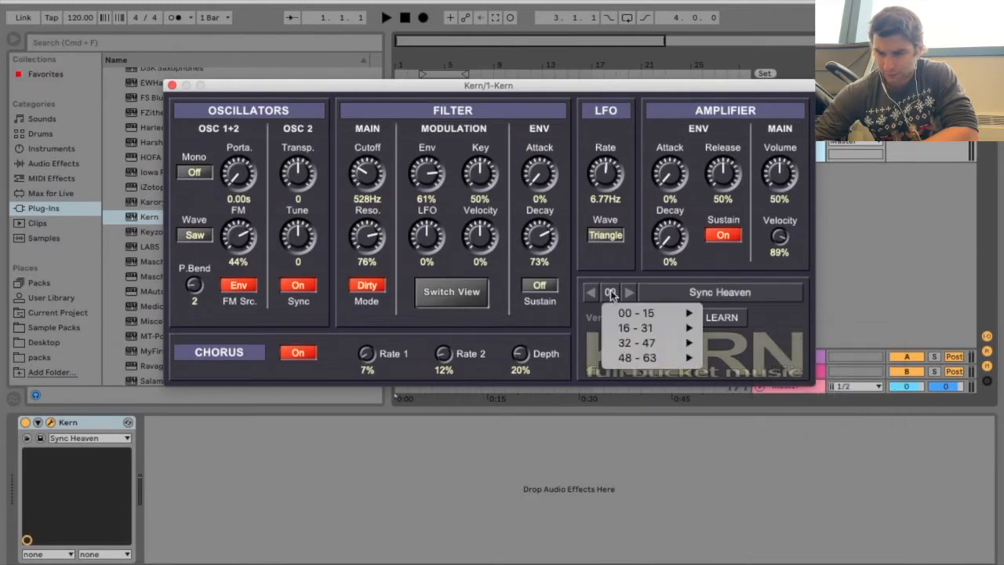
mouse_move(614, 312)
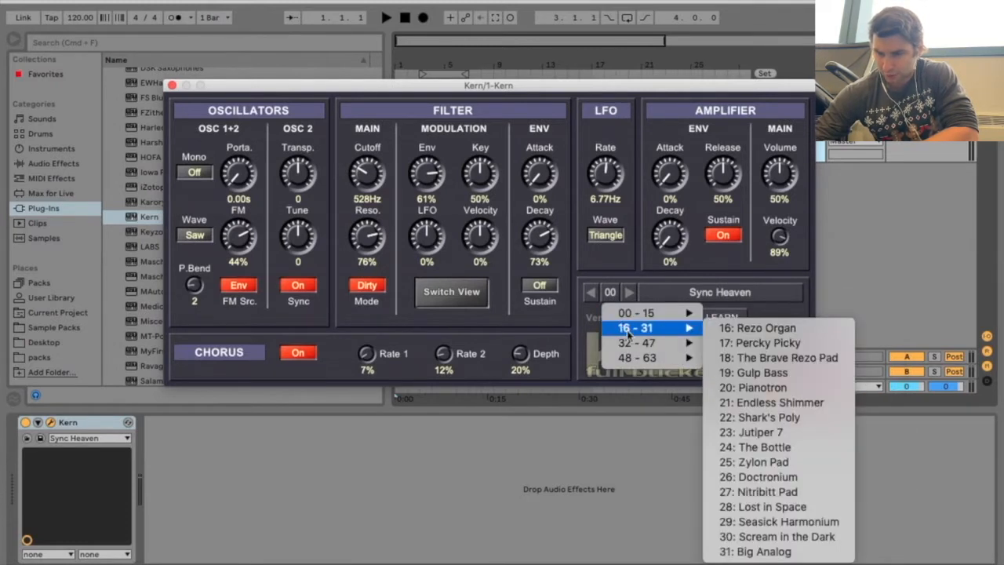
mouse_move(636, 343)
click(577, 323)
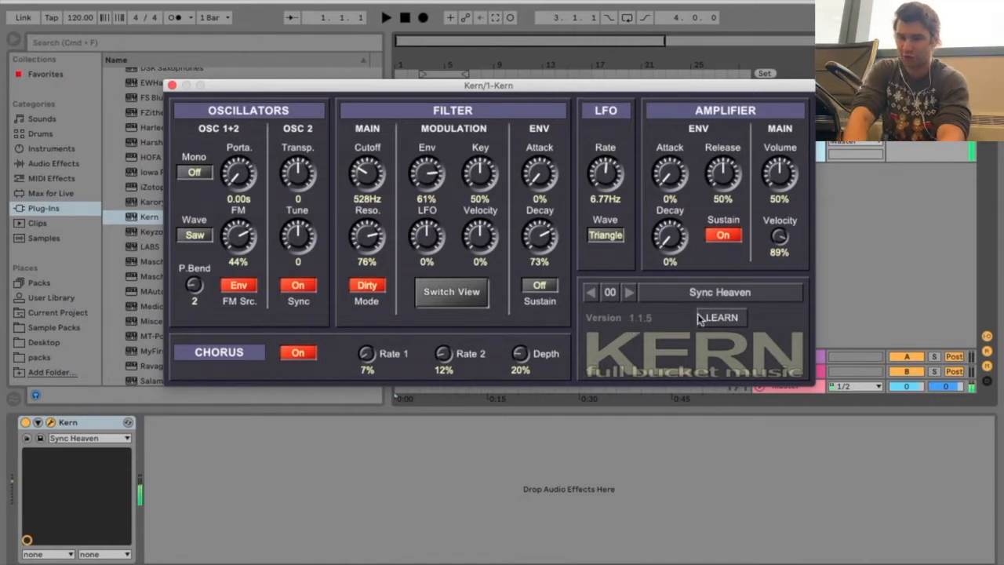
Load preset 01, Quint Bells, from Kern's 00–15 group to audition it
click(690, 292)
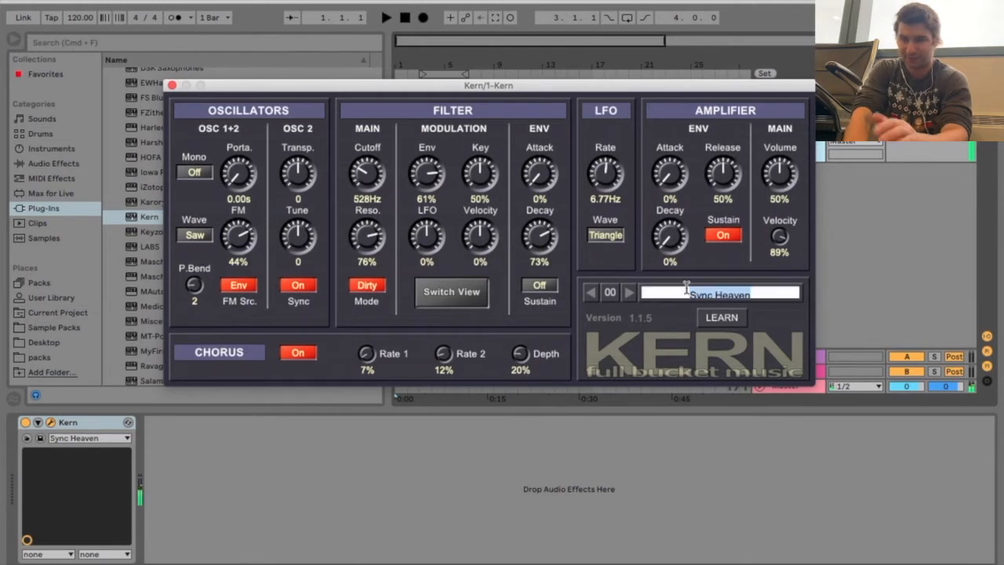
click(612, 294)
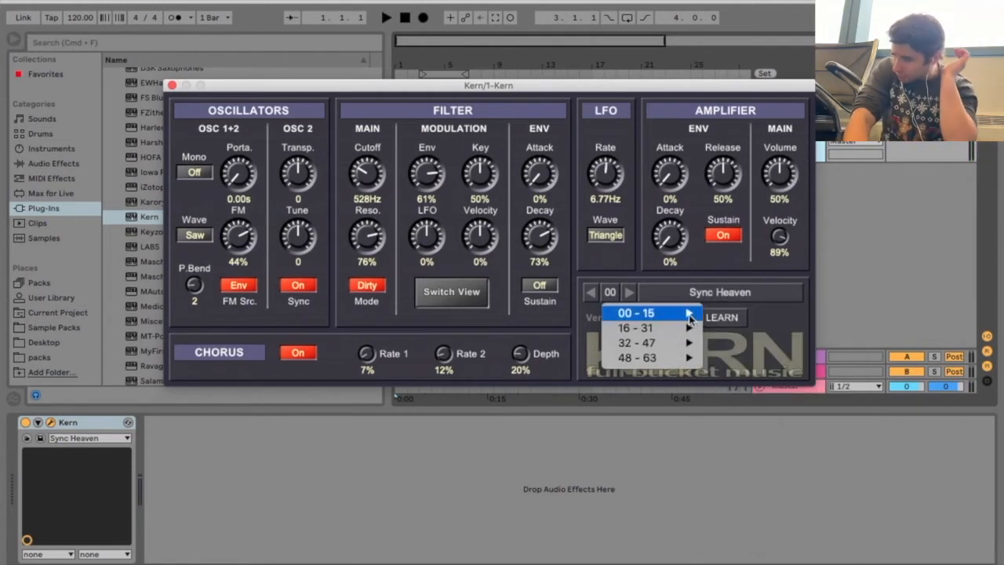
mouse_move(674, 313)
click(753, 331)
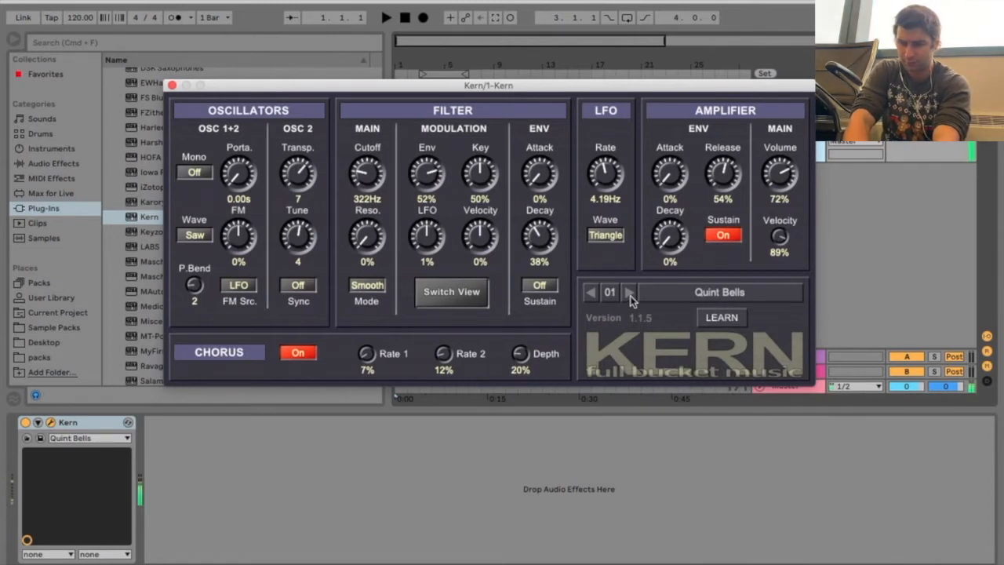
Audition Kern's presets one after another, from 02 Grind Stone through 12 Destructor Bass
click(630, 294)
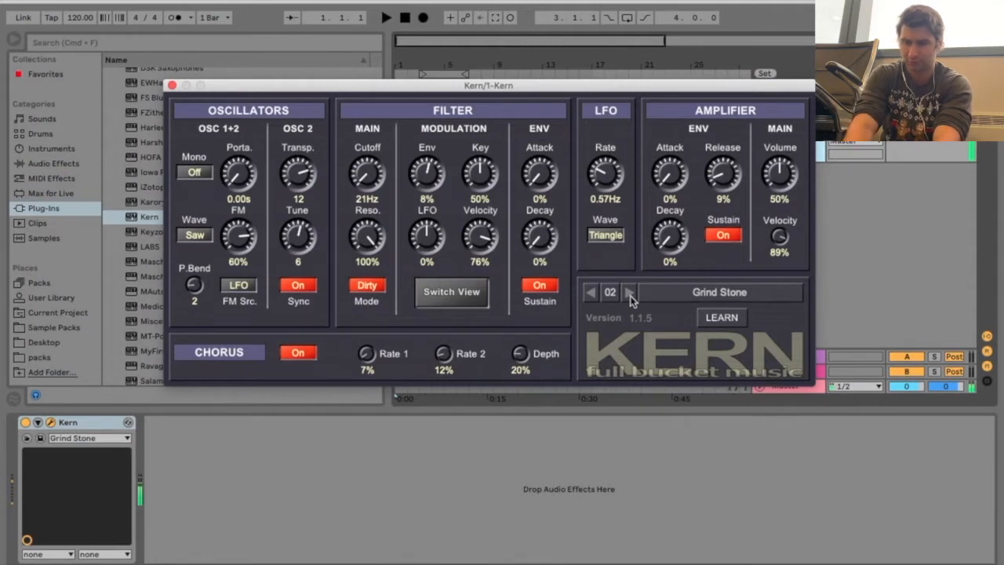
click(629, 293)
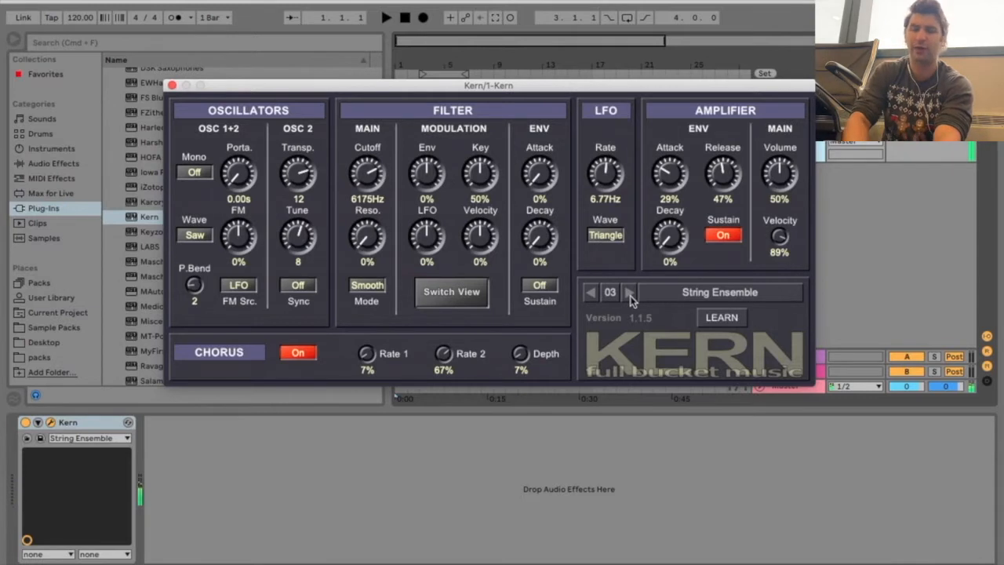
click(630, 293)
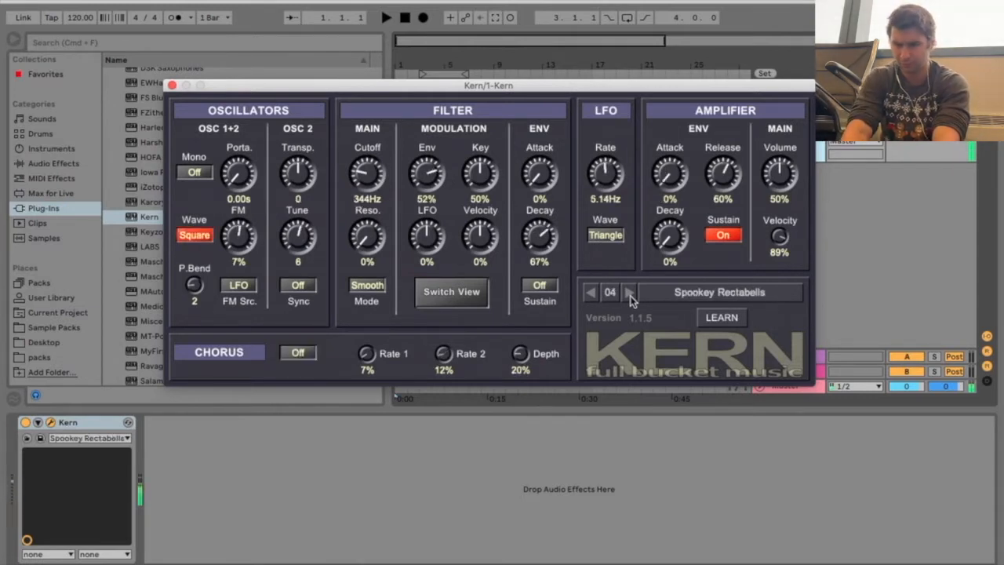
click(630, 293)
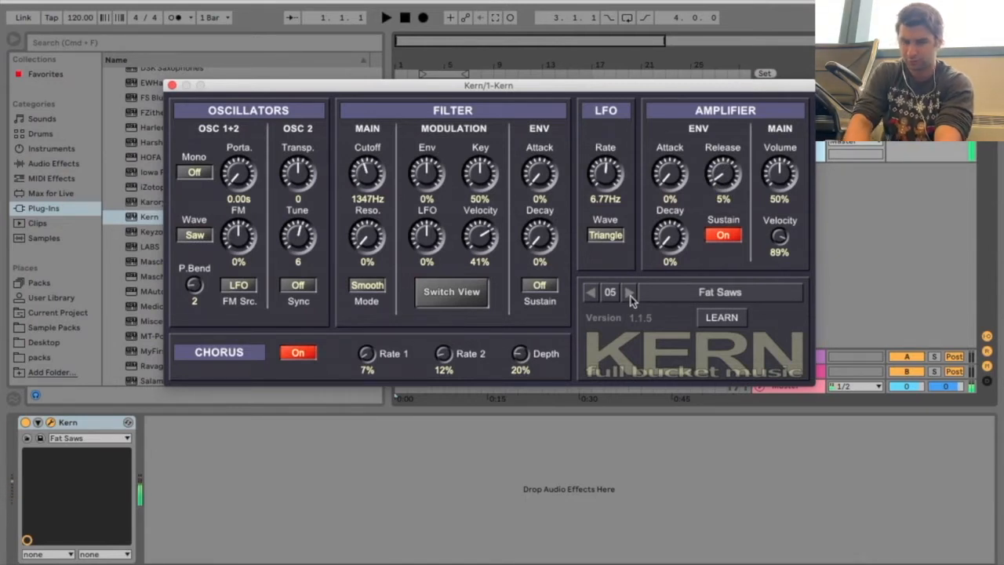
click(629, 293)
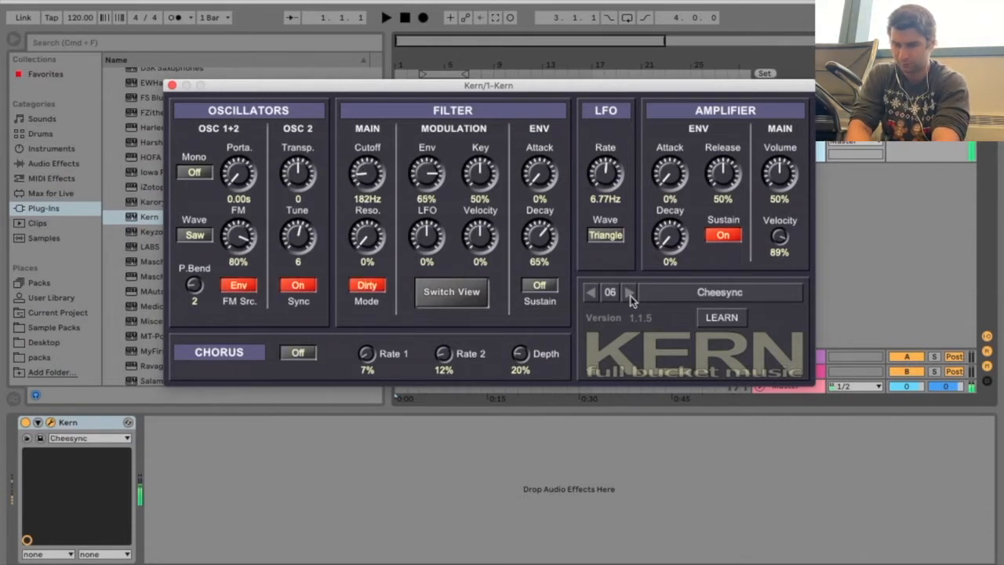
click(629, 292)
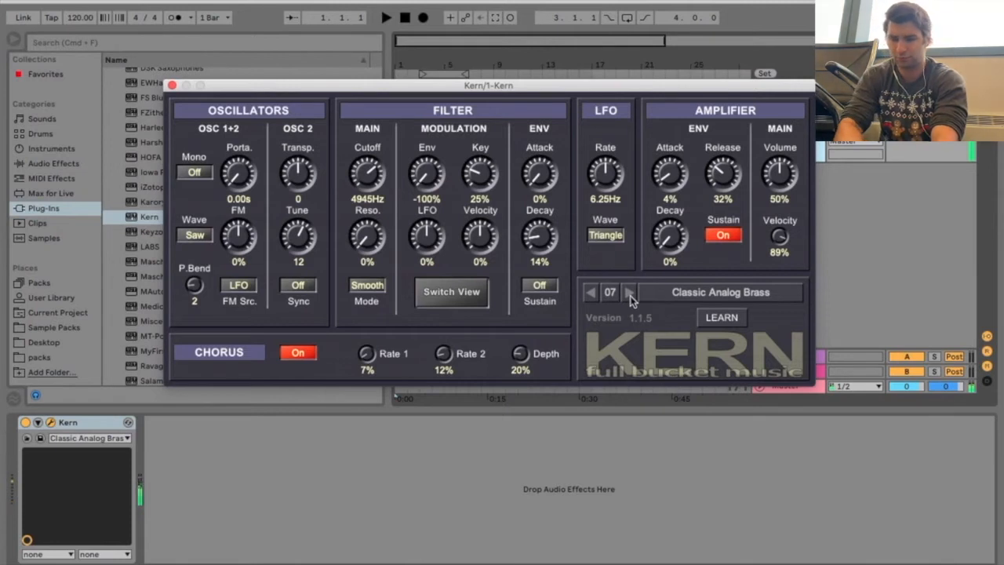
click(629, 294)
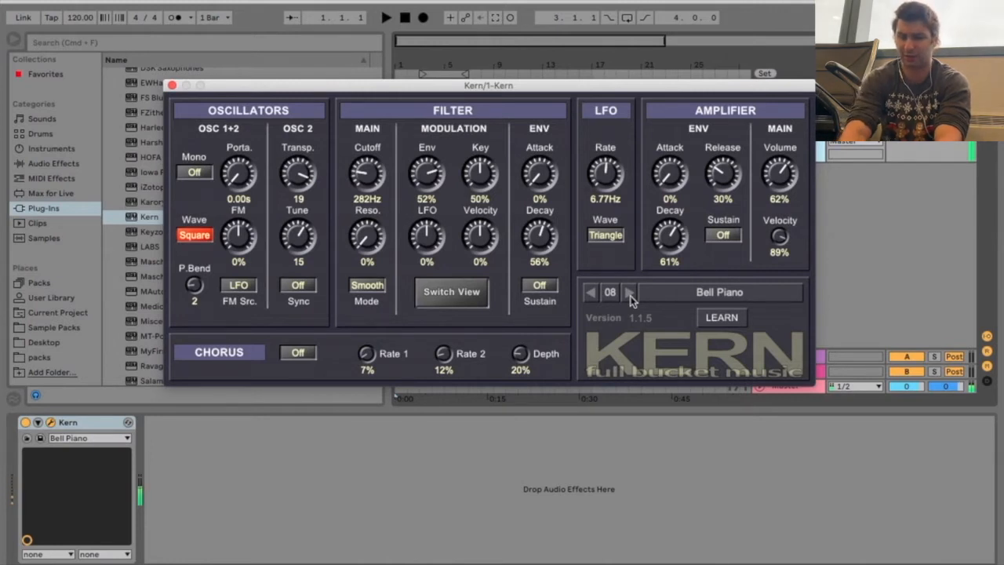
click(630, 293)
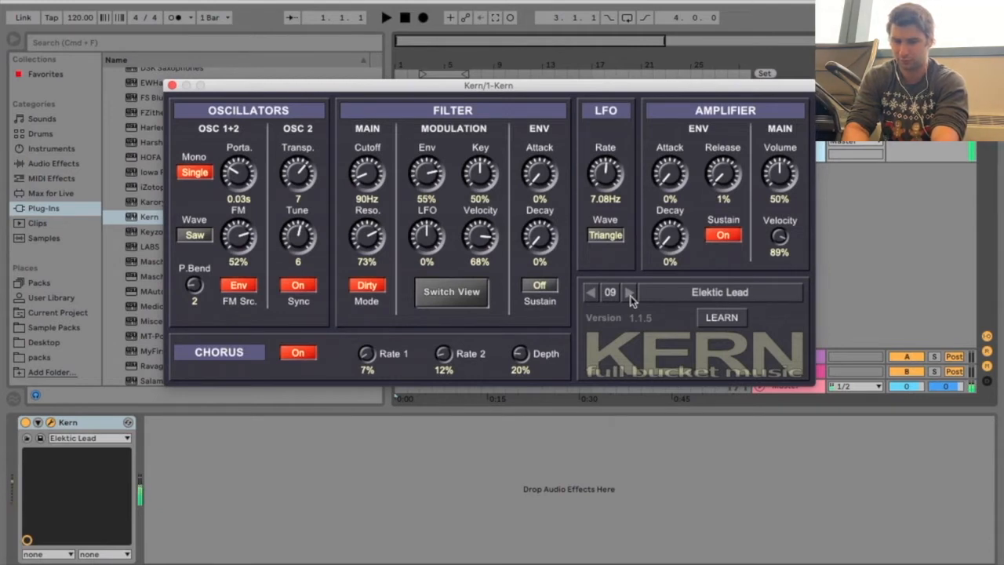
click(630, 294)
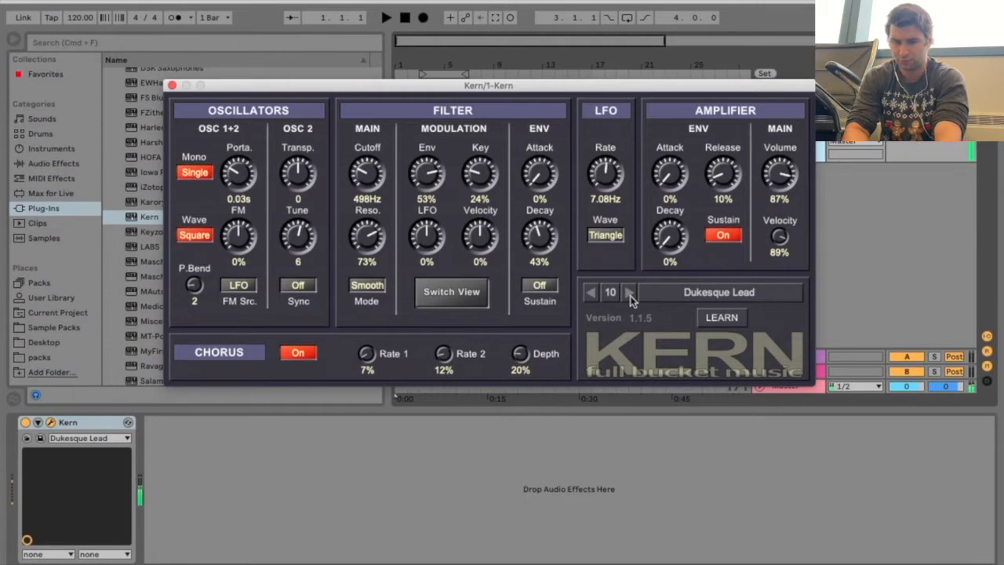
click(630, 293)
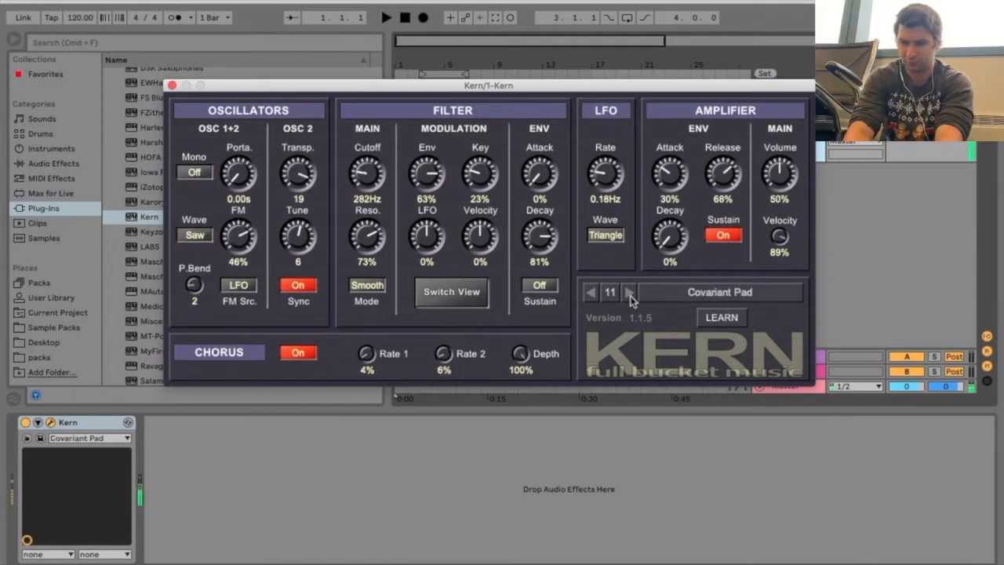
click(629, 294)
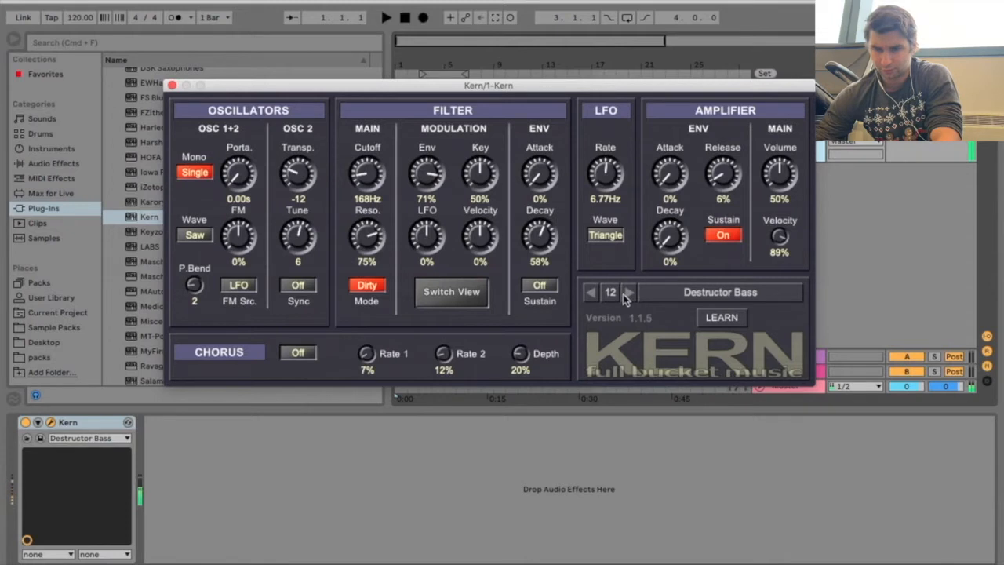
Load preset 14, Wobble Glitters, from Kern's 00–15 group to audition it
click(611, 292)
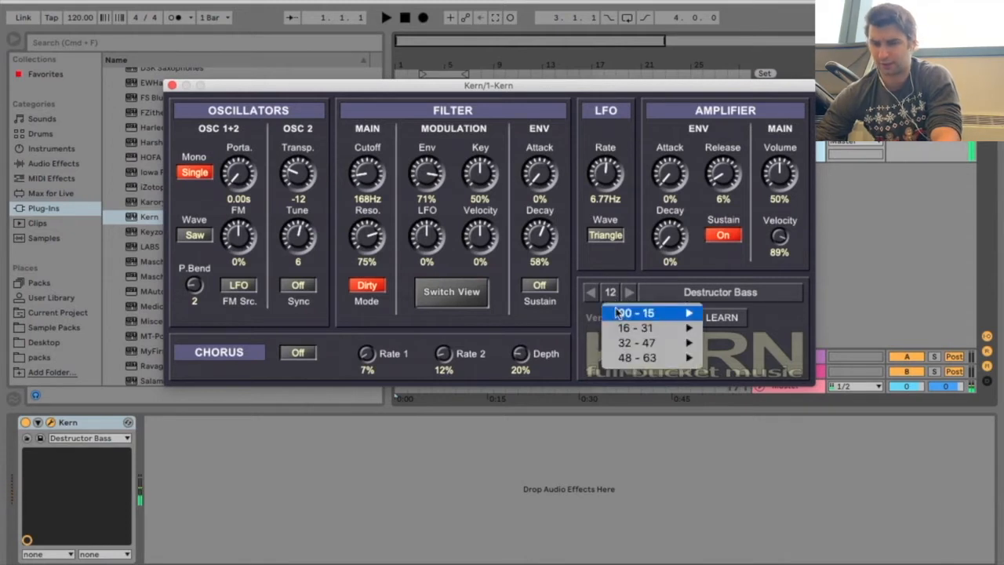
mouse_move(634, 329)
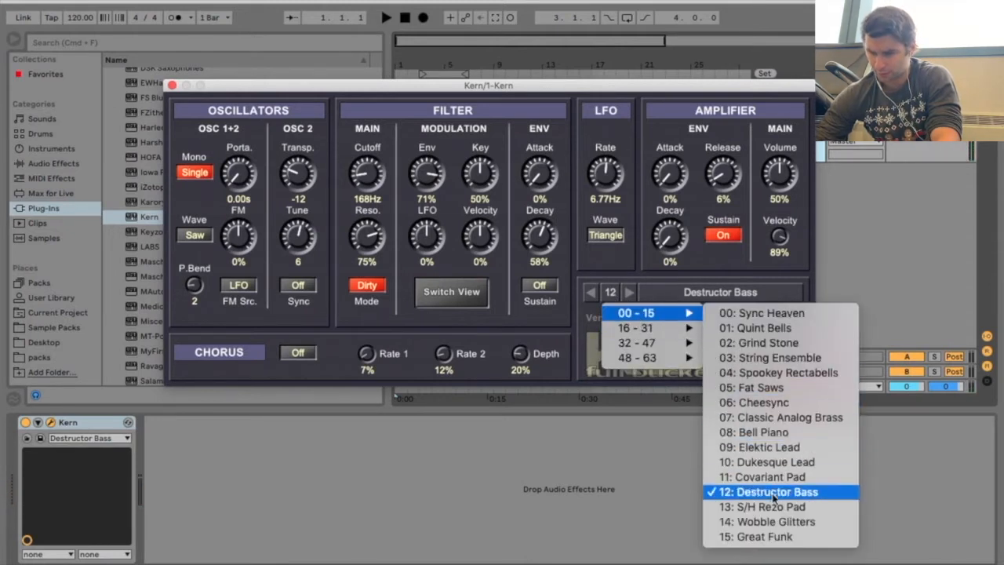
click(794, 521)
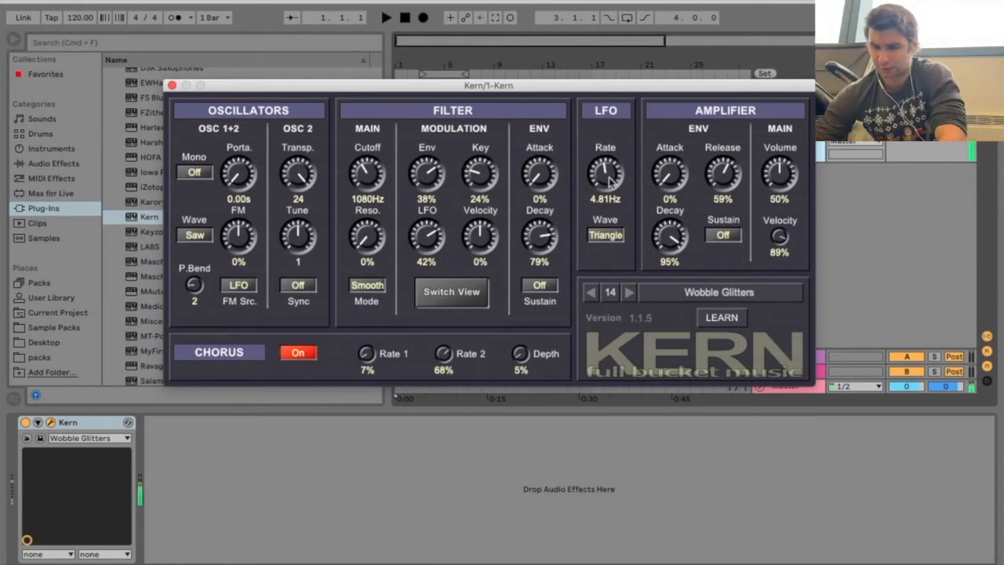
Raise the LFO rate to about 9.6 Hz and switch the LFO wave to Square
mouse_move(611, 190)
mouse_down()
mouse_move(602, 221)
mouse_move(617, 148)
mouse_move(624, 197)
mouse_move(609, 210)
mouse_move(612, 201)
mouse_up()
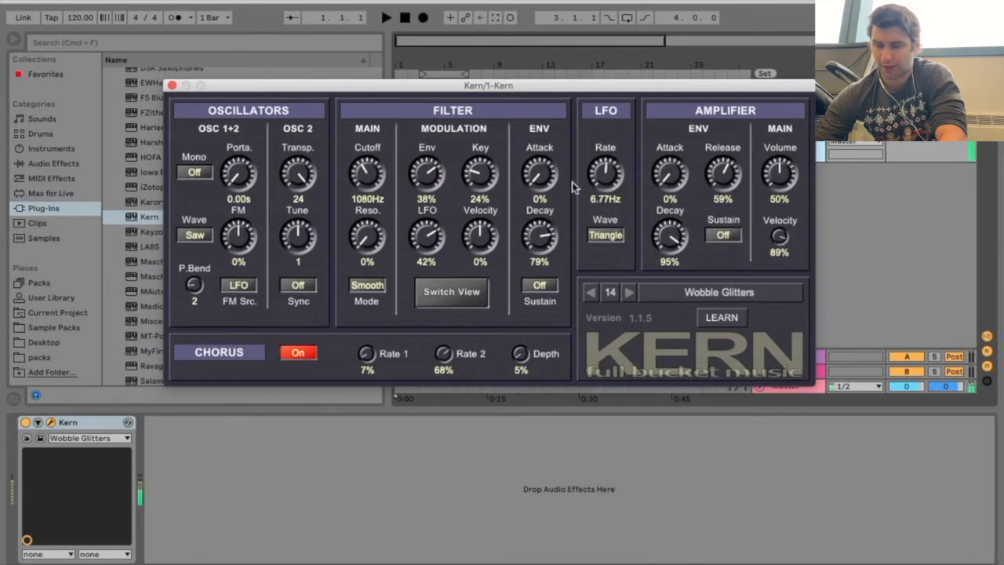
drag(606, 182, 609, 160)
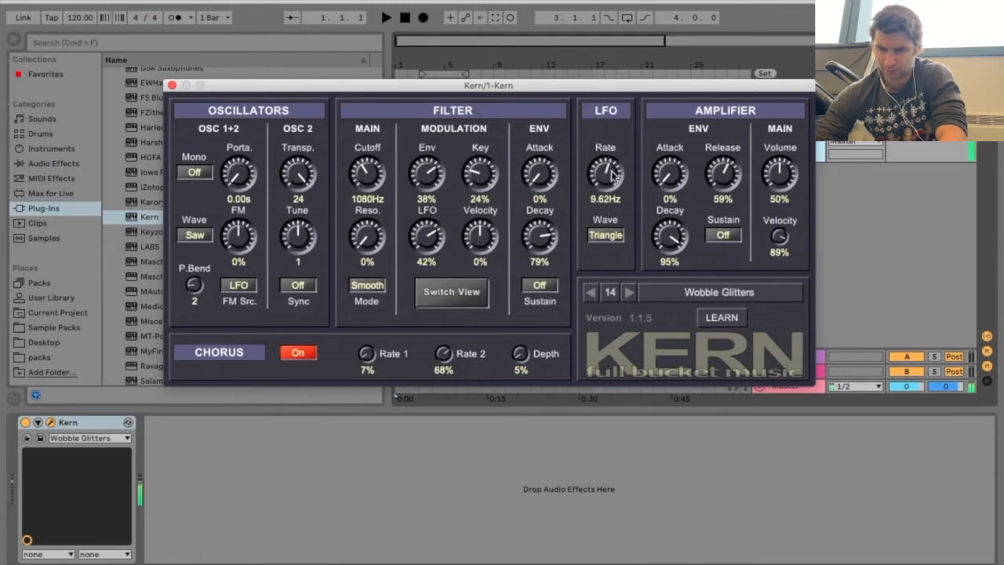
click(606, 235)
click(673, 271)
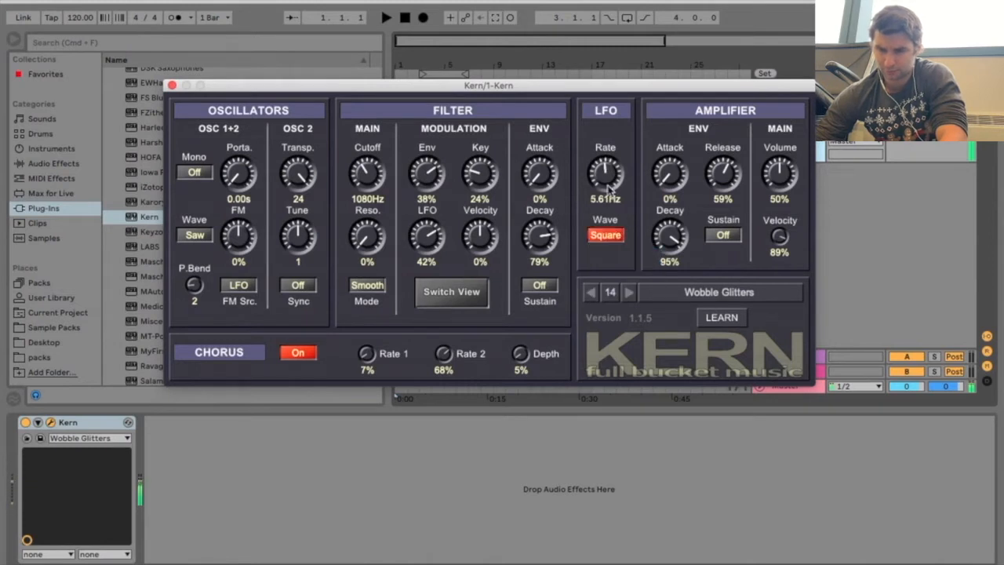
Lower the LFO rate to about 2.5 Hz and switch the LFO wave to S/H
drag(605, 159, 624, 198)
click(605, 234)
click(633, 284)
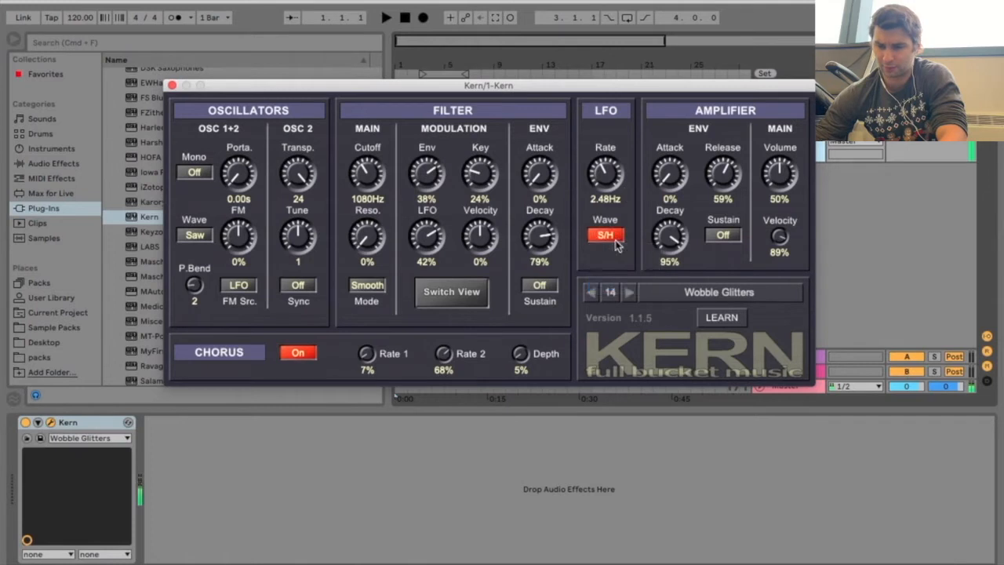
Set the LFO wave back to Triangle, sweep the LFO rate, and bring it down to 0.10 Hz
drag(606, 174, 616, 235)
click(612, 235)
click(620, 253)
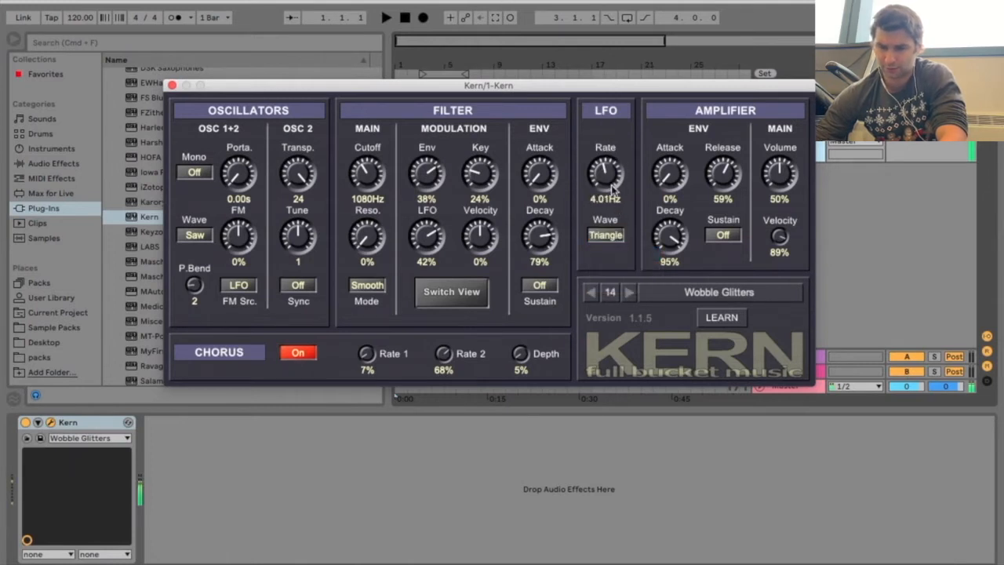
drag(613, 162, 620, 100)
drag(627, 135, 632, 237)
Check the 32–47 preset group, and load preset 16, Rezo Organ, from the 16–31 group
click(654, 298)
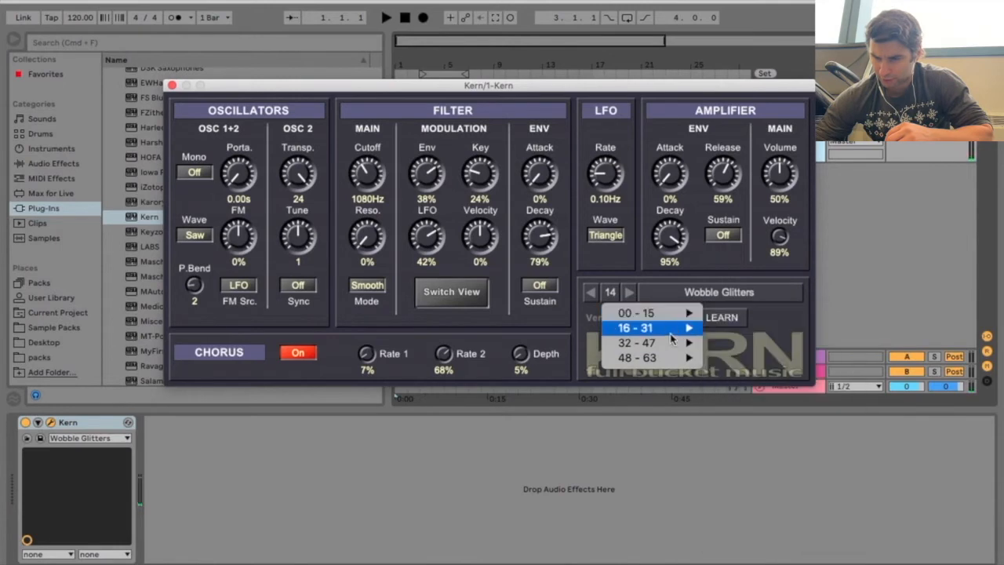
mouse_move(673, 348)
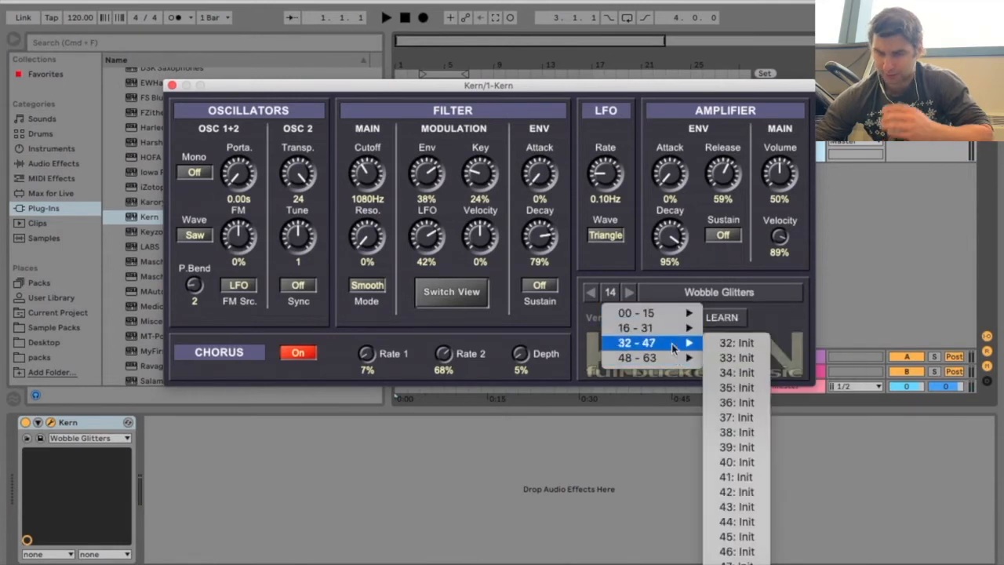
mouse_move(674, 328)
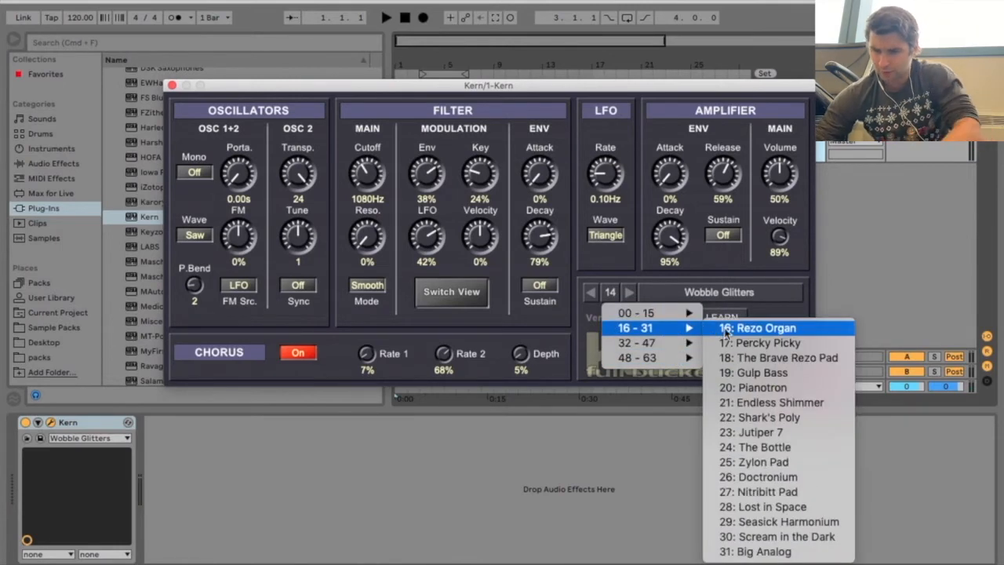
click(726, 329)
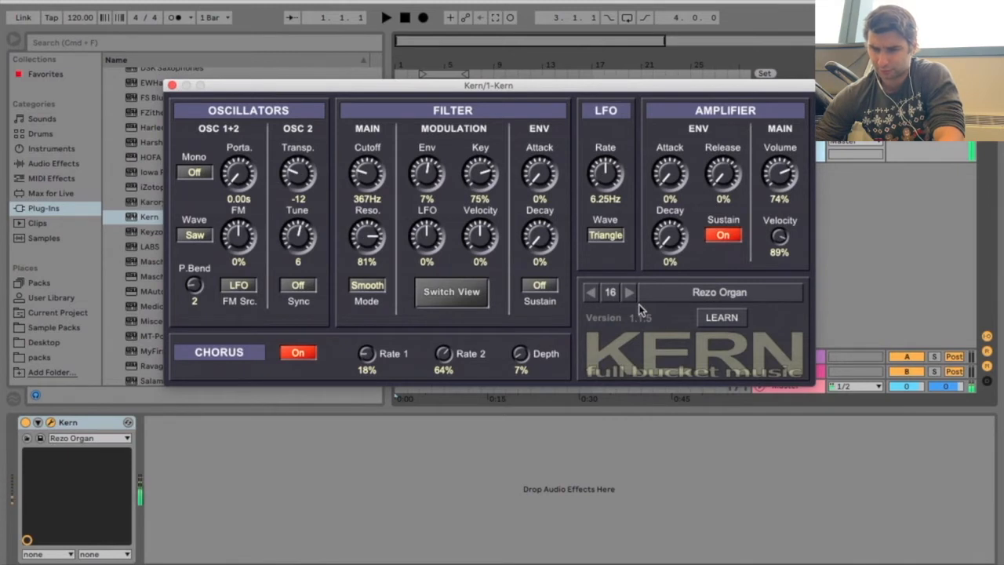
Audition Kern's presets one after another, from 17 Percky Picky through 20 Pianotron
click(629, 292)
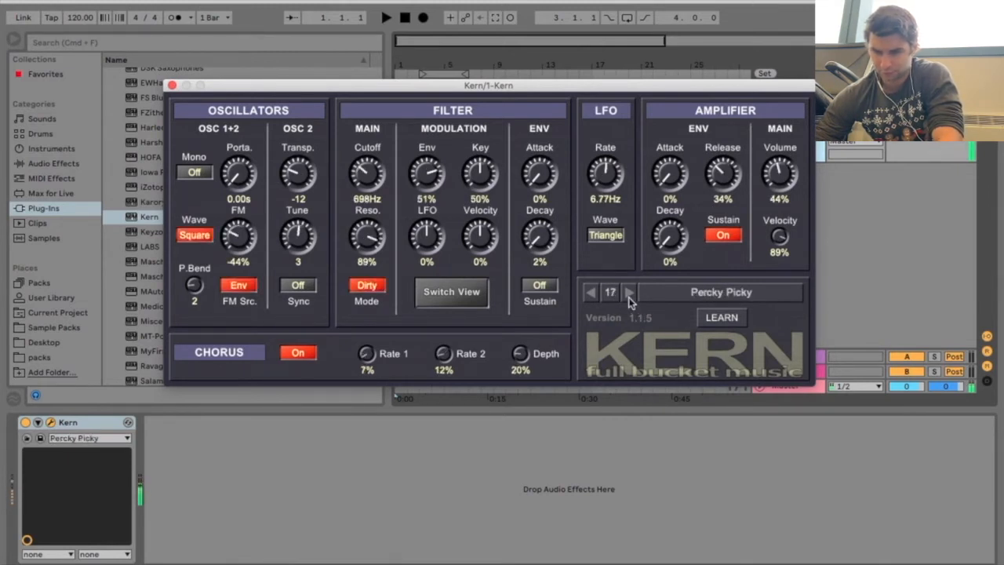
click(629, 293)
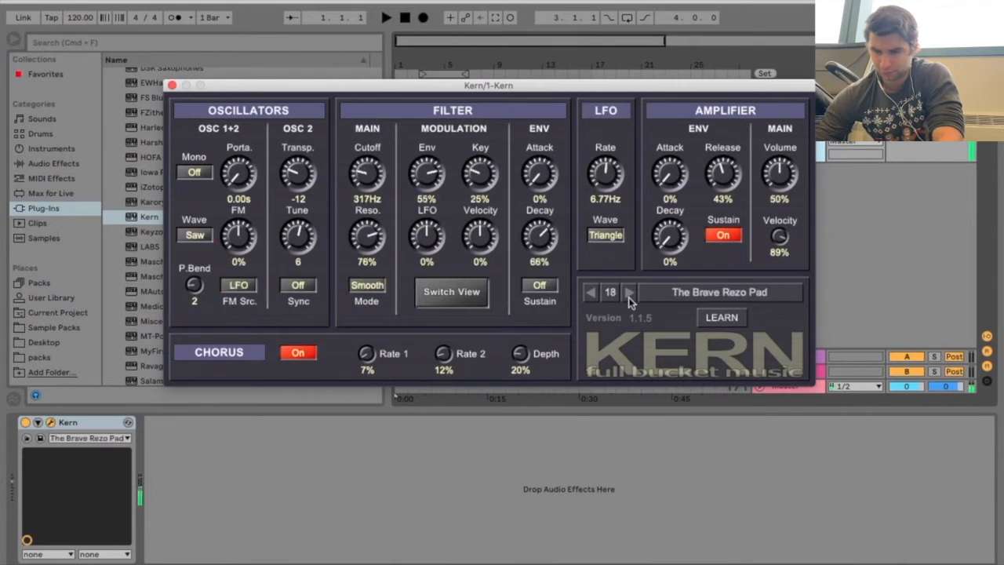
click(629, 294)
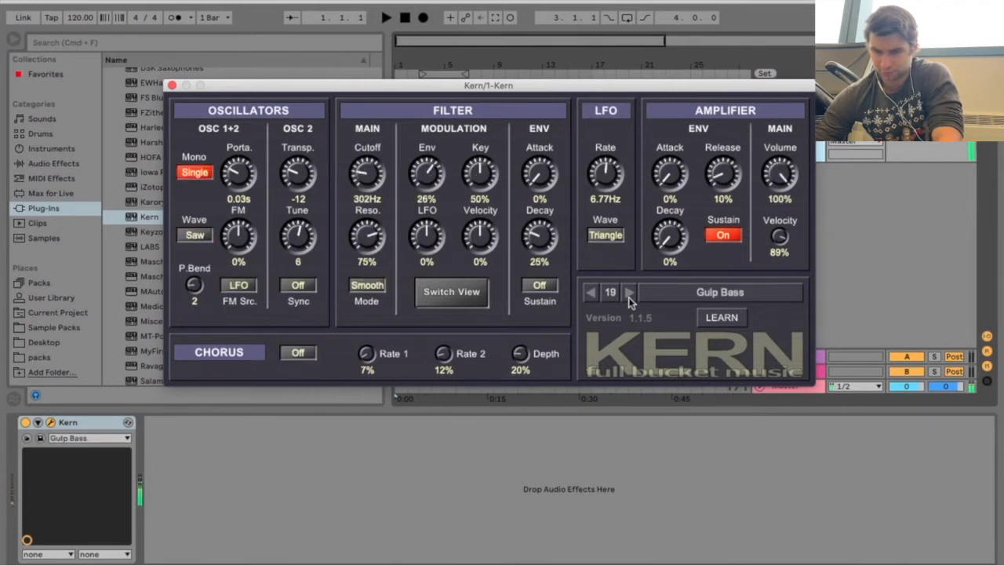
click(629, 294)
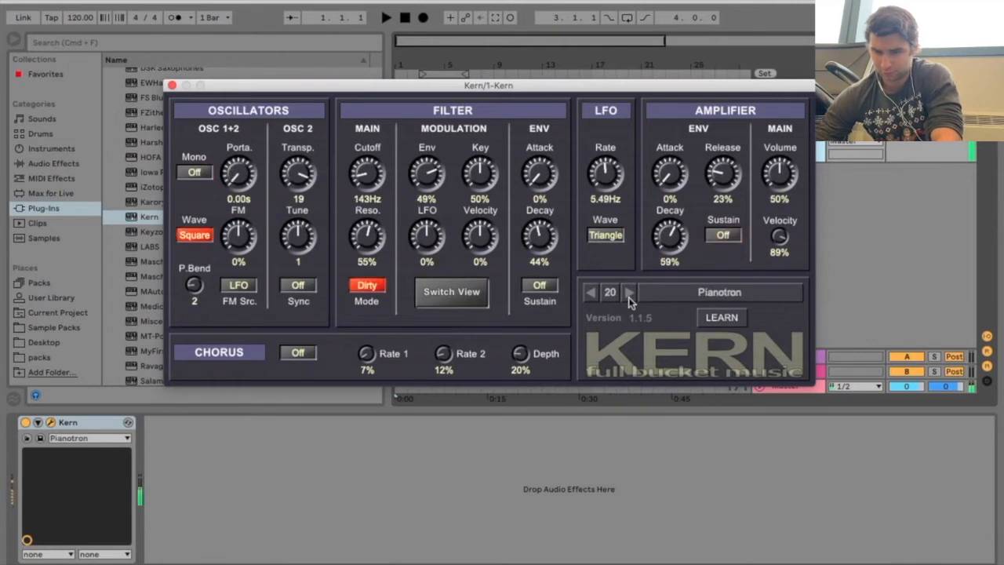
Audition Kern's presets one after another, from 21 through 26 Doctronium
click(629, 293)
click(629, 293)
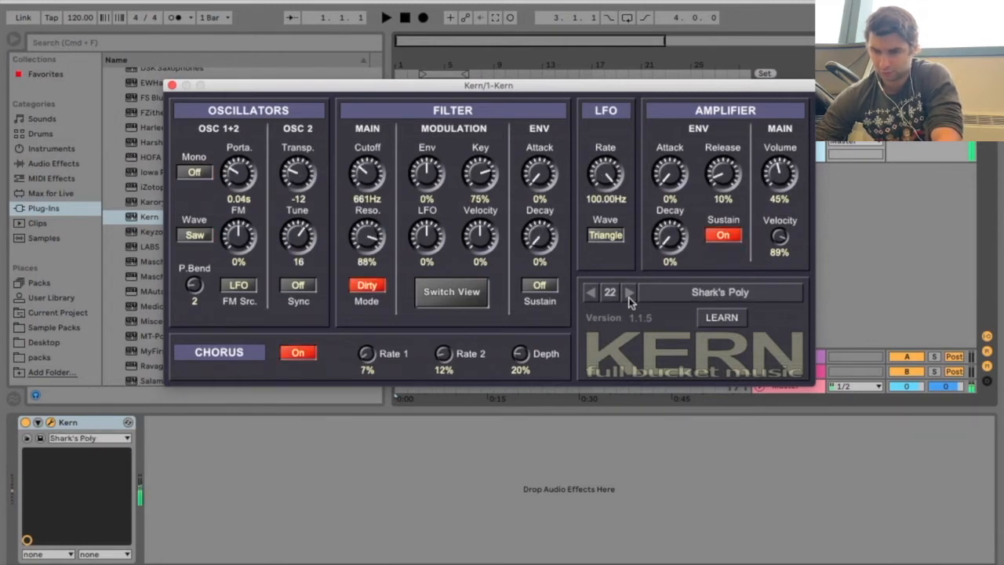
click(629, 293)
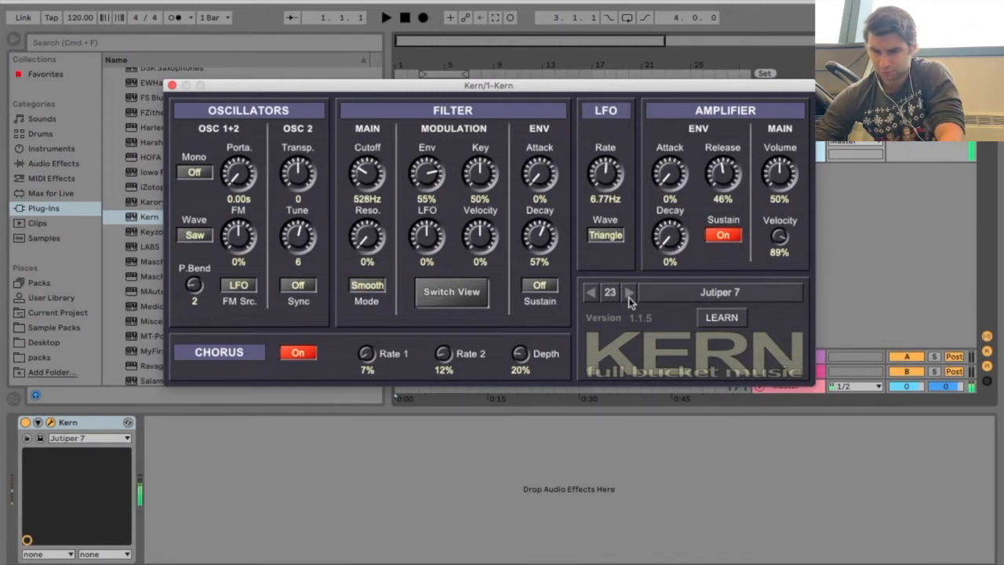
click(629, 293)
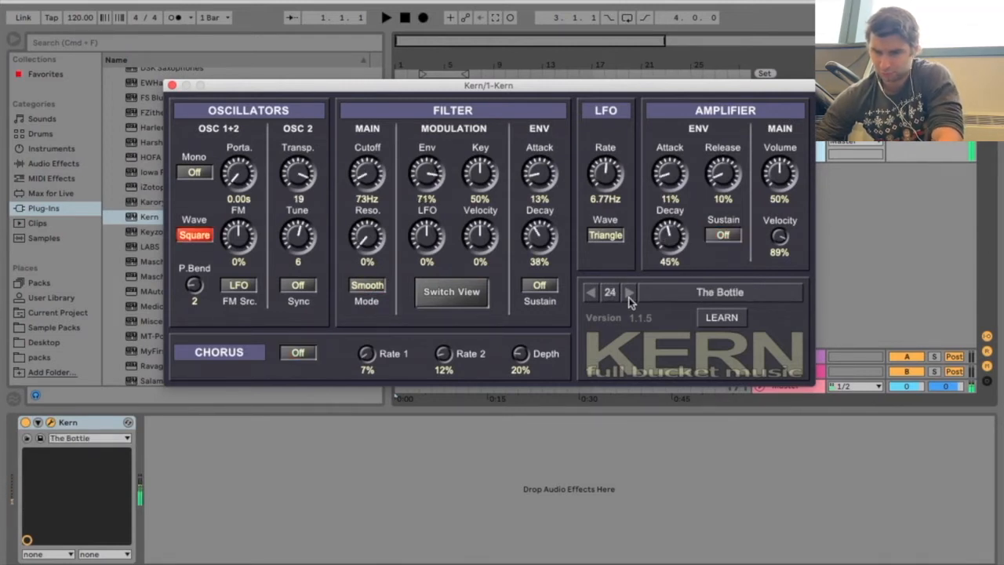
click(629, 293)
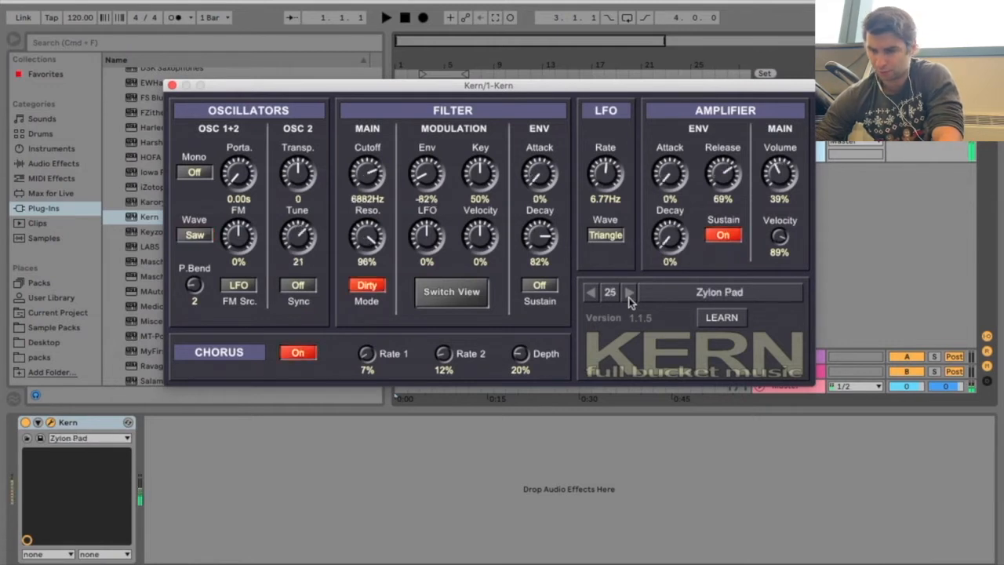
click(629, 293)
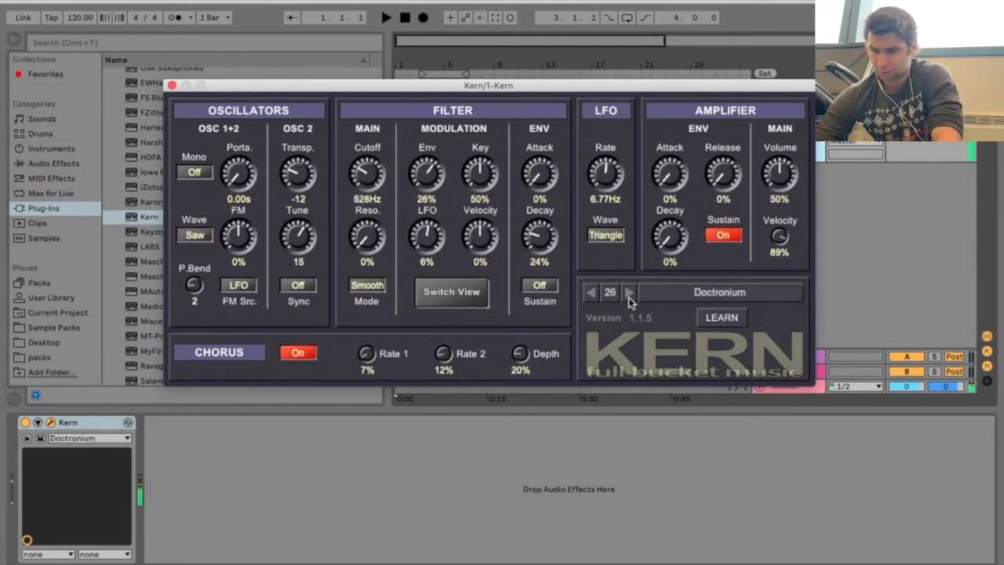
Audition presets 27 Nitribitt Pad through 31, and load preset 32, Init
click(629, 293)
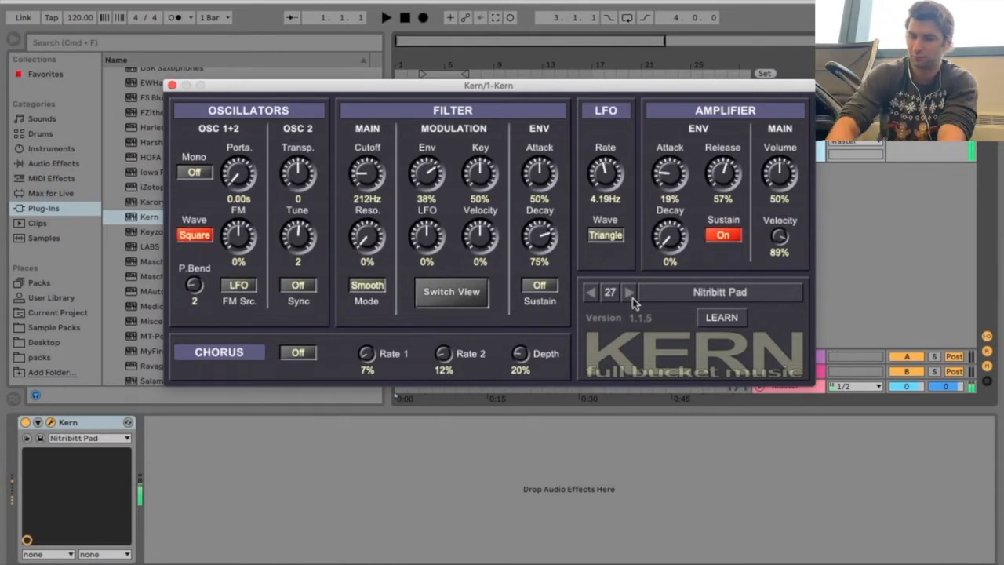
click(628, 296)
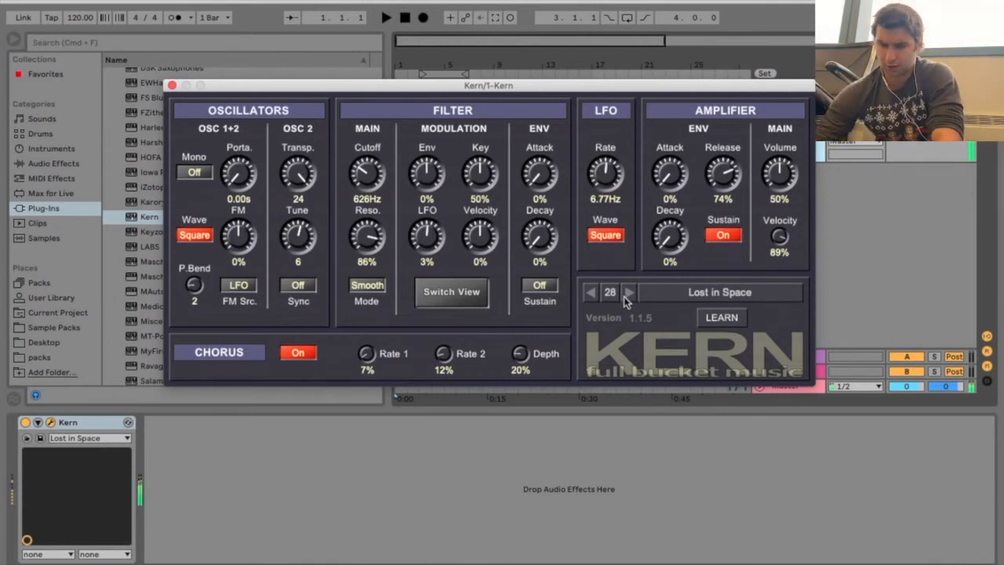
click(628, 294)
click(629, 295)
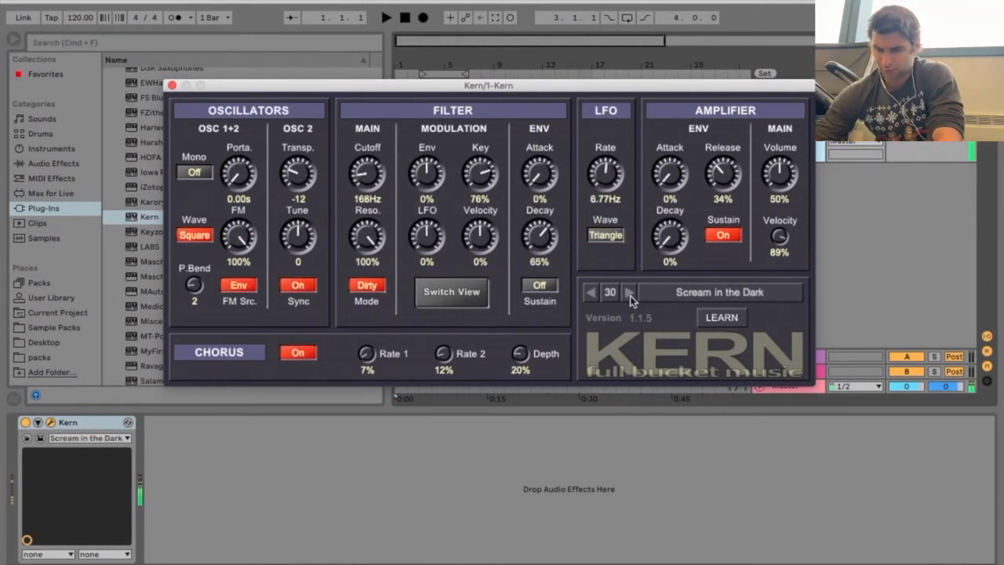
click(629, 294)
click(629, 295)
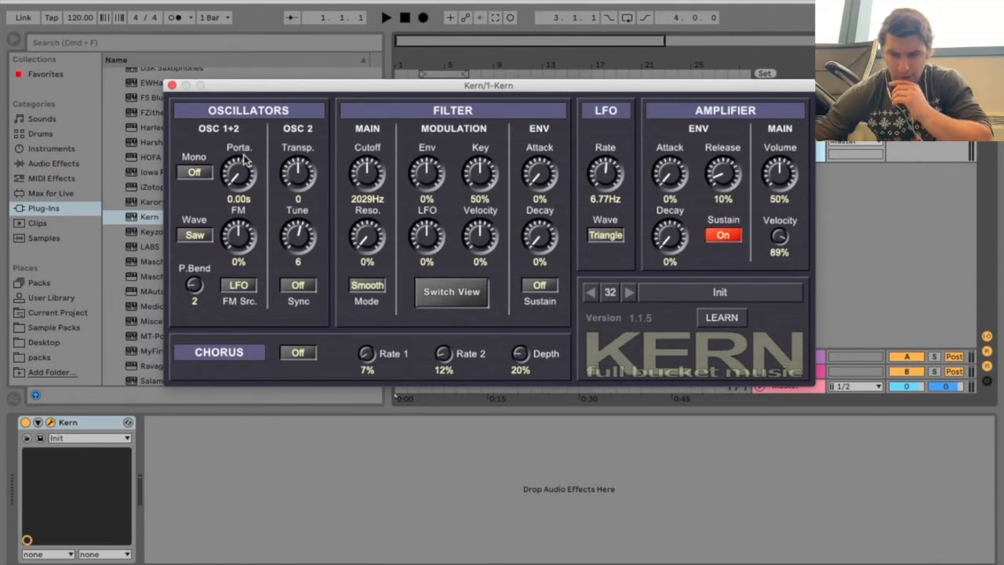
Check the Mono options and switch the oscillator wave between Saw and Square, ending on Saw
click(198, 172)
click(208, 149)
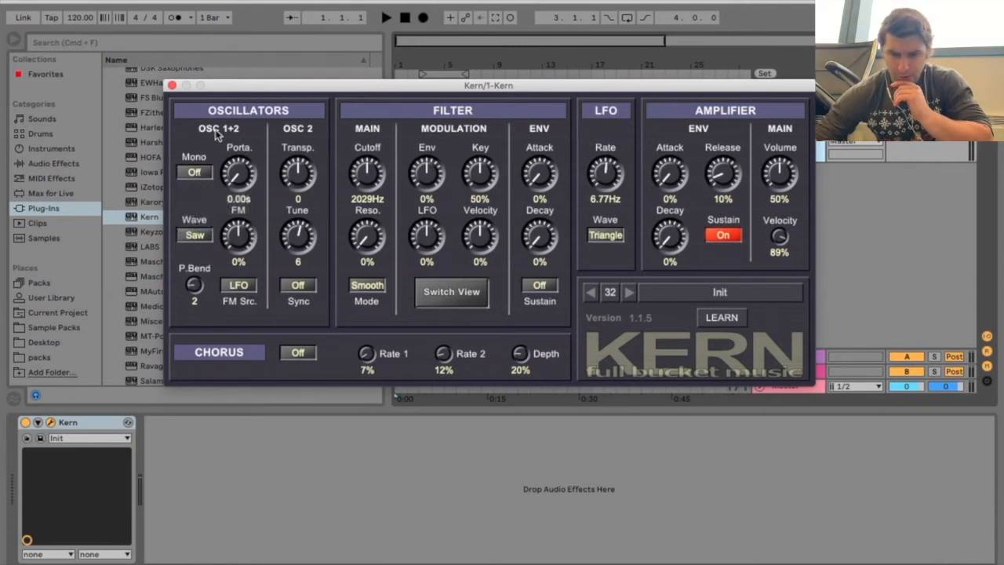
click(200, 238)
click(198, 236)
click(199, 235)
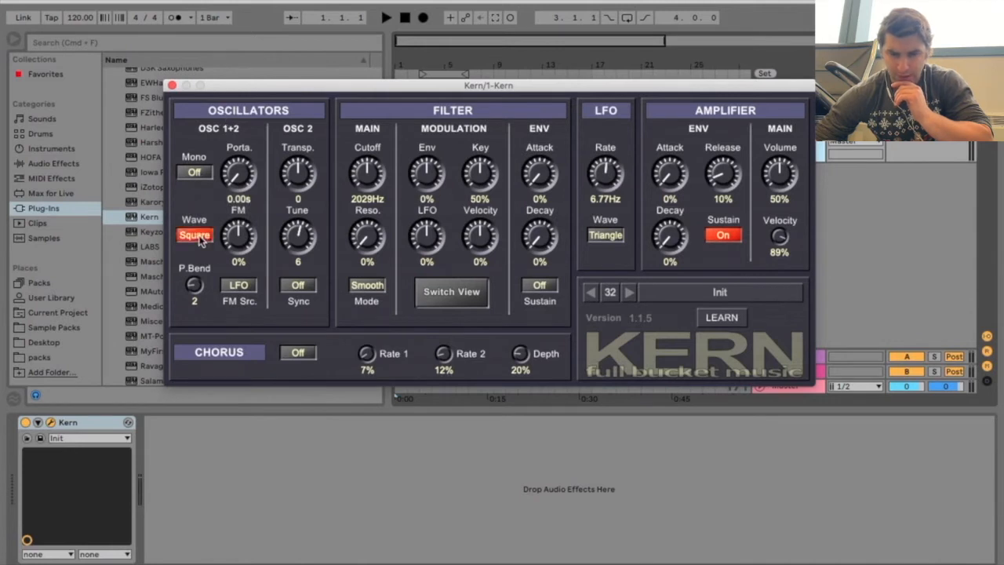
click(198, 235)
click(206, 174)
click(218, 137)
Raise the portamento to about 4.26 s, set Mono to Single, and readjust the portamento to about 0.54 s
drag(236, 177, 228, 75)
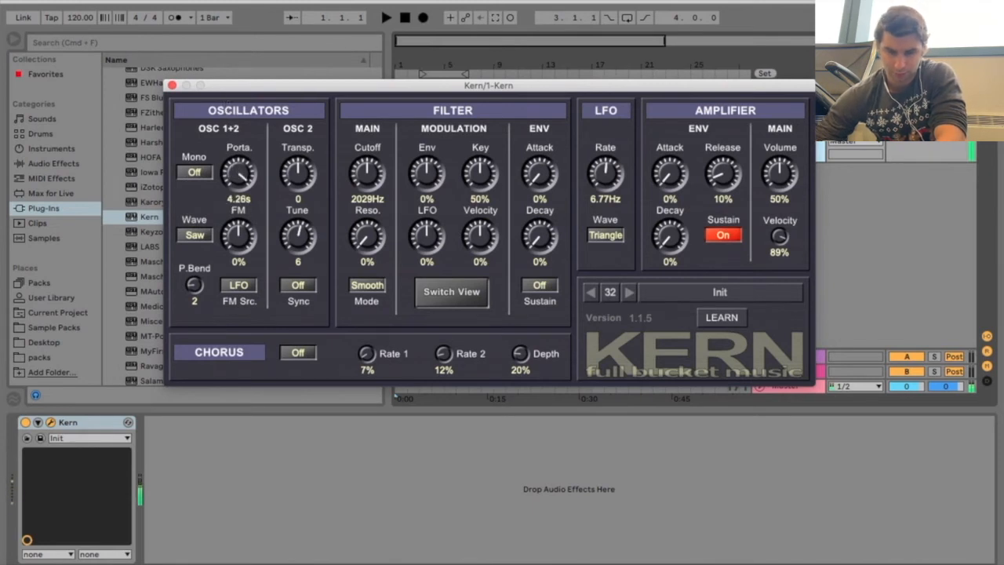
click(203, 172)
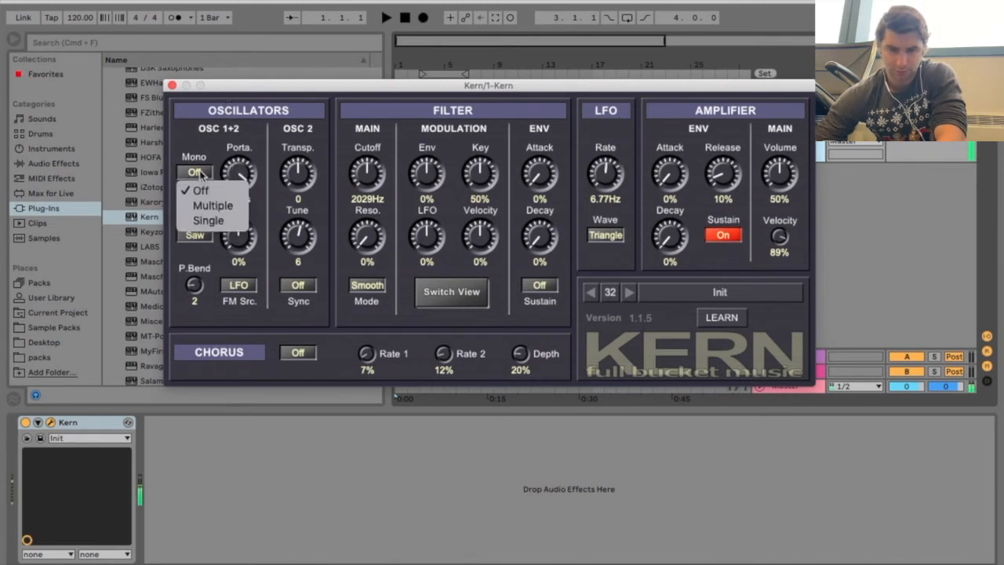
click(206, 216)
drag(235, 179, 206, 311)
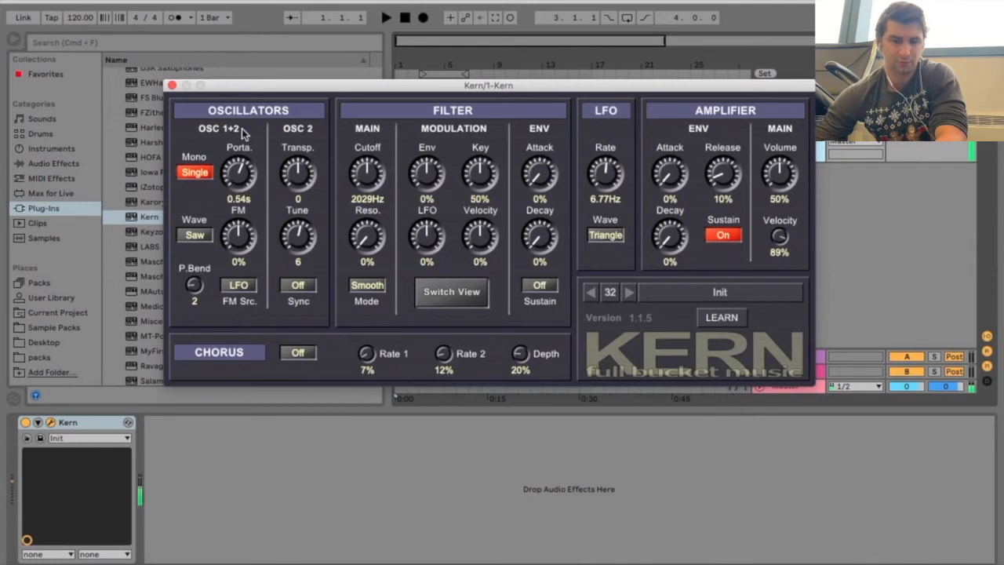
Try Mono mode Multiple, turn Mono off, and lower the portamento to about 0.09 s
click(196, 172)
click(212, 204)
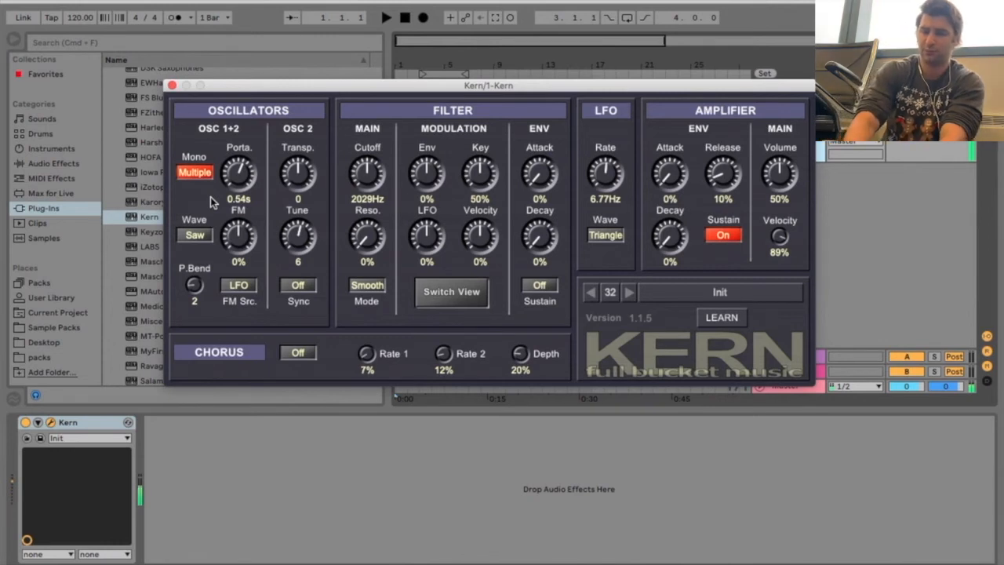
click(197, 173)
click(201, 191)
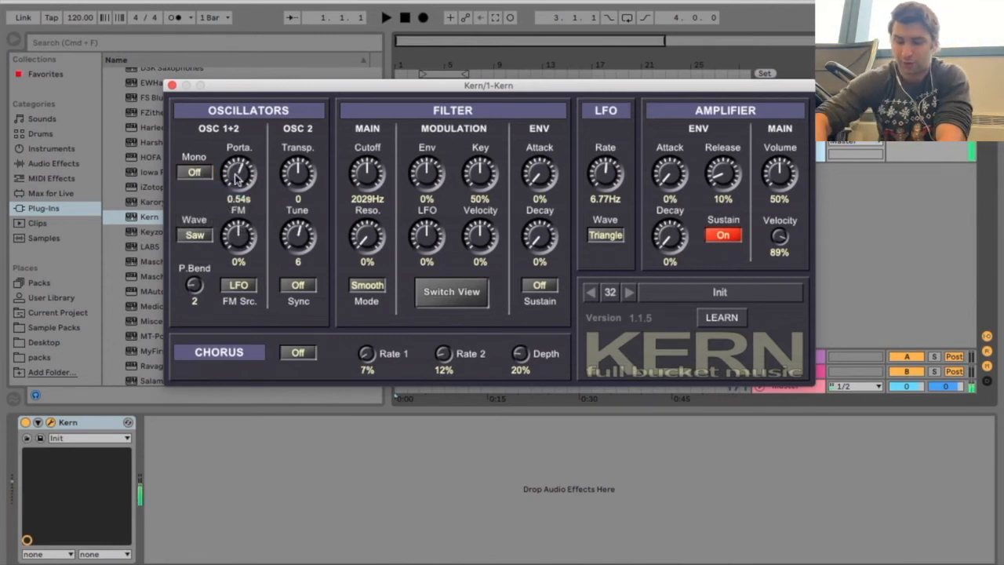
drag(235, 179, 239, 221)
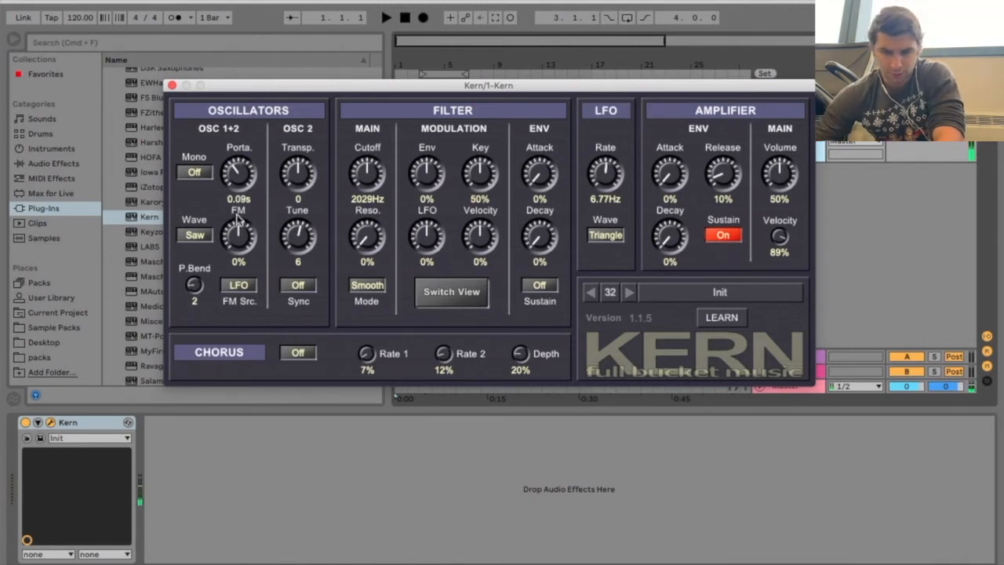
Set the oscillator FM to about 14% with the Square wave, and toggle the FM source, ending on LFO
mouse_move(236, 236)
mouse_down()
mouse_move(245, 196)
mouse_move(248, 232)
mouse_up()
click(201, 235)
click(241, 286)
click(243, 288)
click(245, 288)
click(245, 287)
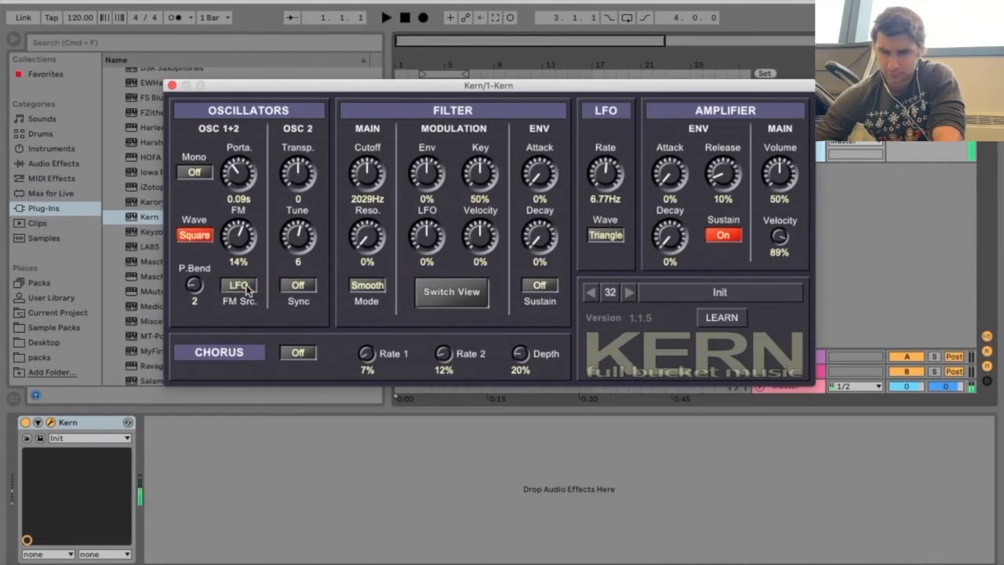
Set the filter cutoff to about 541 Hz, with modulation of about 51% Env, 53% LFO and 43% Key
drag(370, 172, 428, 131)
mouse_move(478, 177)
mouse_down()
mouse_move(469, 116)
mouse_move(480, 191)
mouse_up()
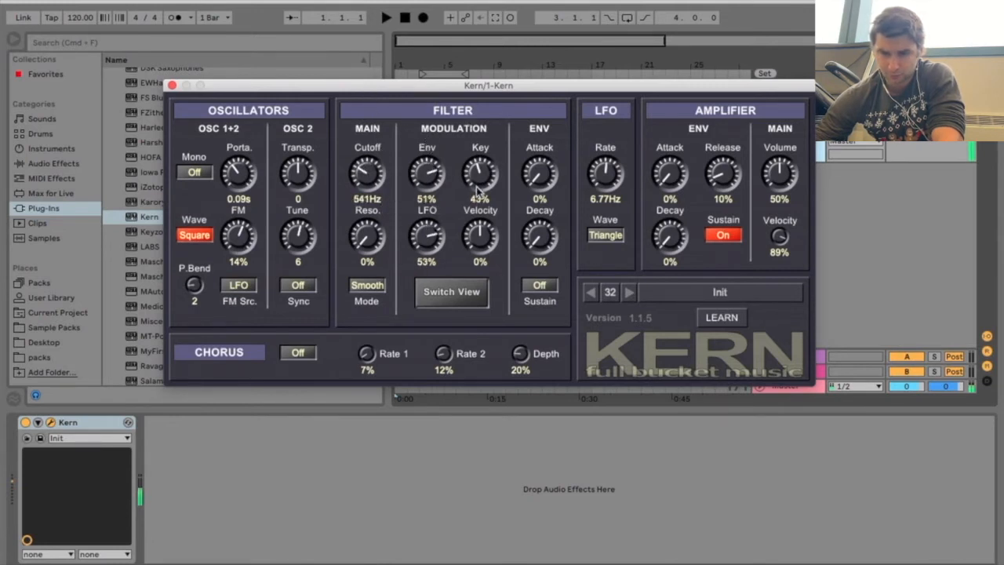
Set the pitch bend range to 3, toggling the oscillator wave and FM source but leaving them on Square and LFO
click(210, 240)
click(208, 238)
mouse_move(201, 284)
mouse_down()
mouse_move(200, 255)
mouse_move(206, 270)
mouse_up()
click(239, 287)
click(240, 287)
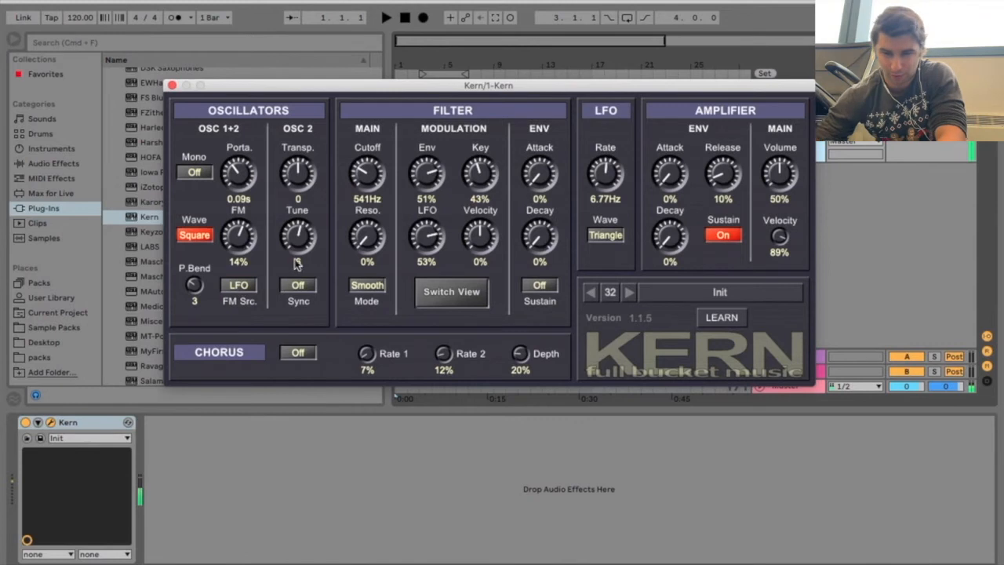
Set oscillator 2 to transpose -10 and tune 40 with Sync on, and change the filter mode to Dirty
mouse_move(311, 179)
mouse_down()
mouse_move(310, 156)
mouse_move(319, 226)
mouse_move(295, 181)
mouse_up()
click(298, 287)
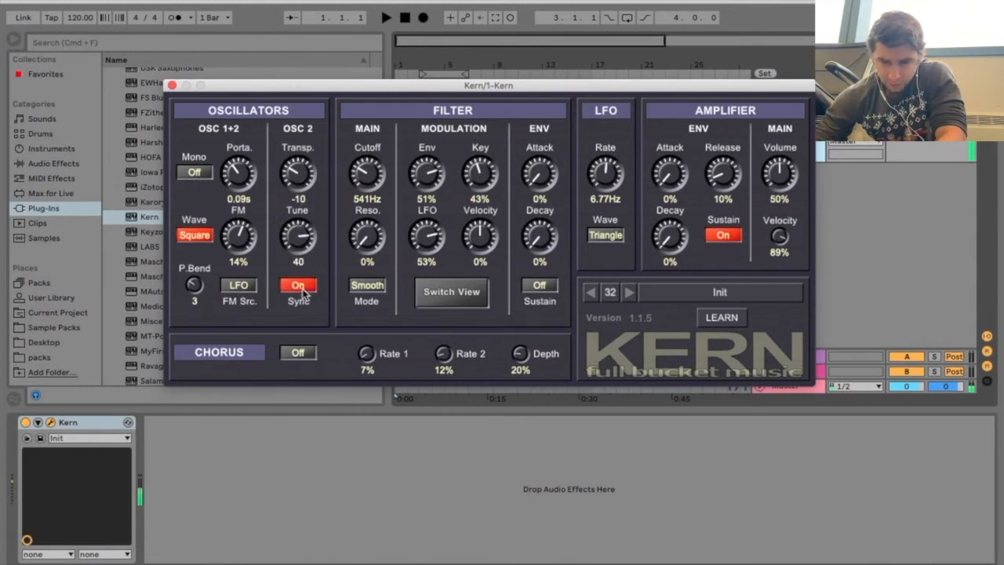
click(369, 287)
click(370, 288)
click(369, 287)
Switch to the slider view and set cutoff to about 5376 Hz, resonance to 28% and LFO rate to 1.78 Hz
click(441, 292)
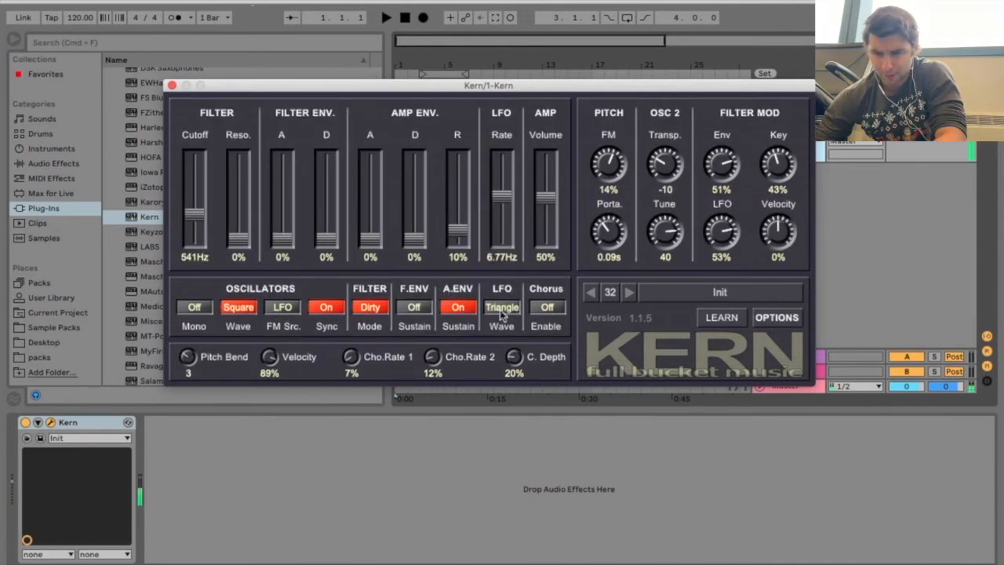
drag(196, 213, 196, 181)
drag(232, 243, 235, 213)
drag(284, 241, 328, 242)
mouse_move(503, 196)
mouse_down()
mouse_move(505, 170)
mouse_move(504, 227)
mouse_move(506, 211)
mouse_up()
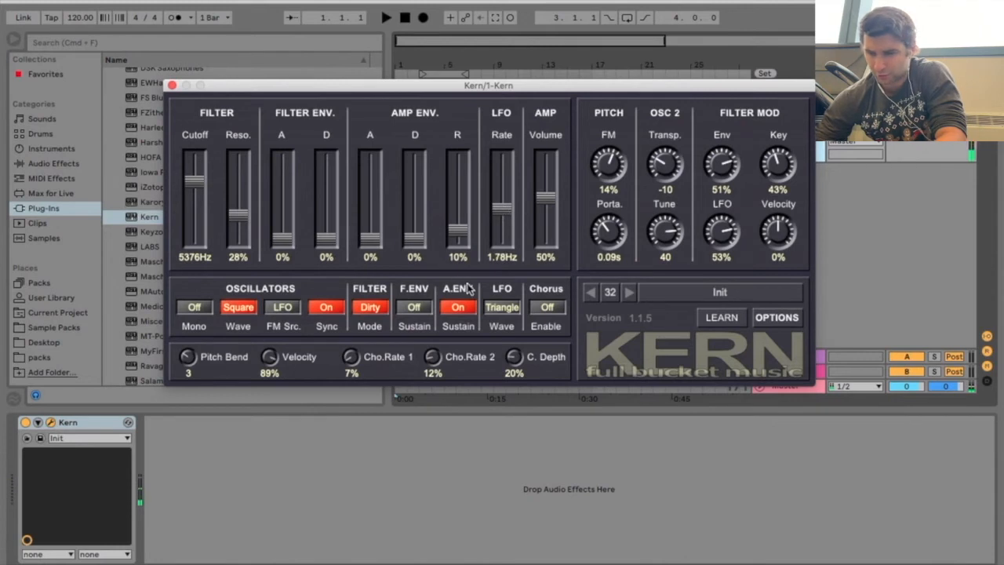
Return to the knob view, compare the Smooth and Dirty filter modes, and raise the resonance to about 42% in Dirty
click(775, 318)
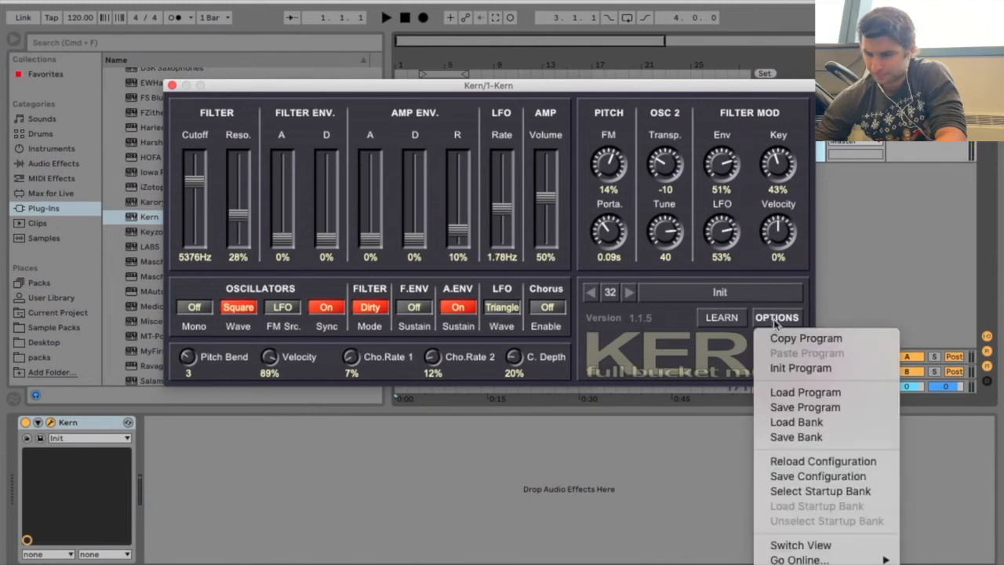
click(800, 545)
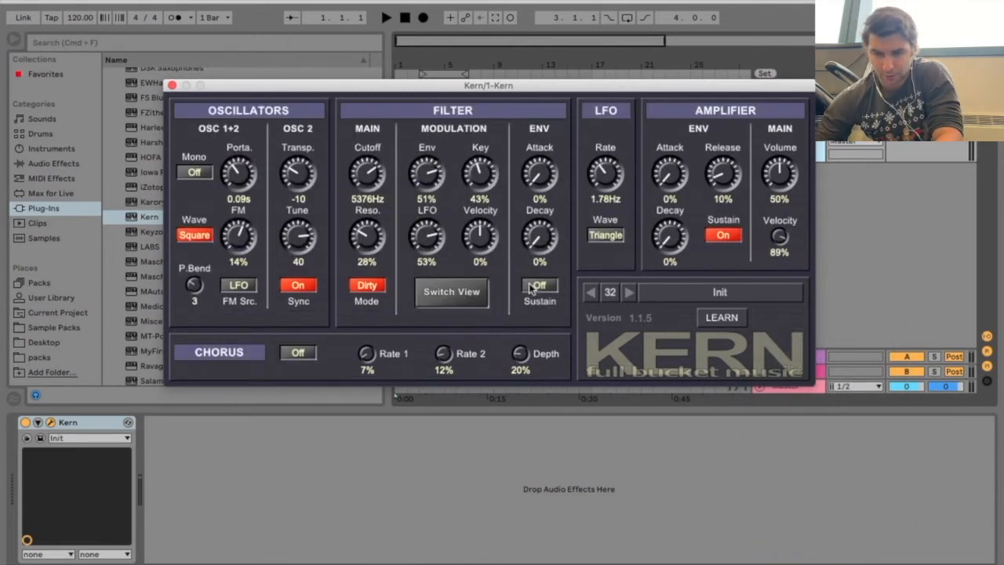
click(369, 286)
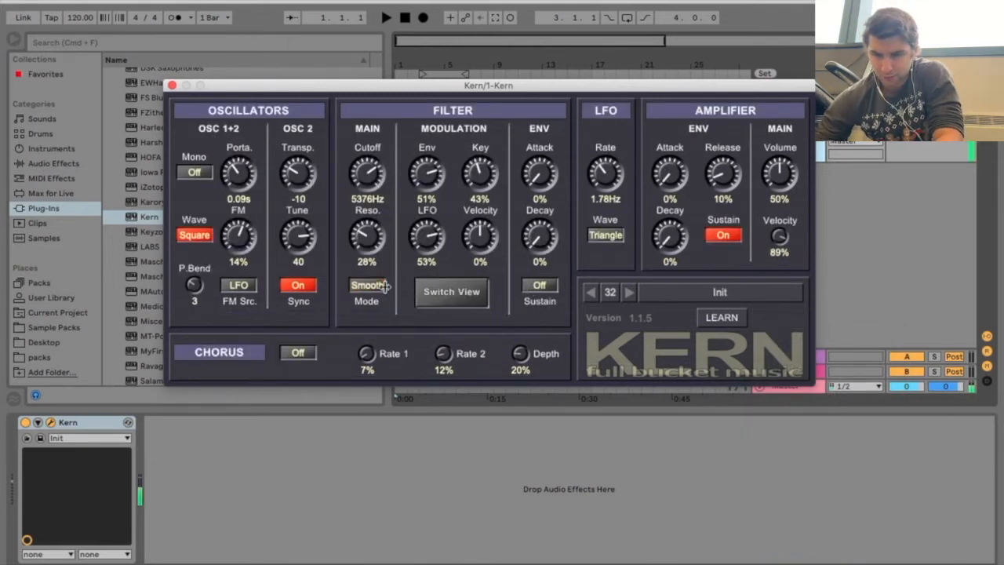
click(370, 287)
drag(373, 245, 387, 212)
Turn on the chorus and set Rate 1 to about 63%, Rate 2 to 64% and Depth to 46%
click(298, 352)
drag(374, 358, 374, 289)
drag(444, 366, 450, 293)
drag(514, 360, 509, 328)
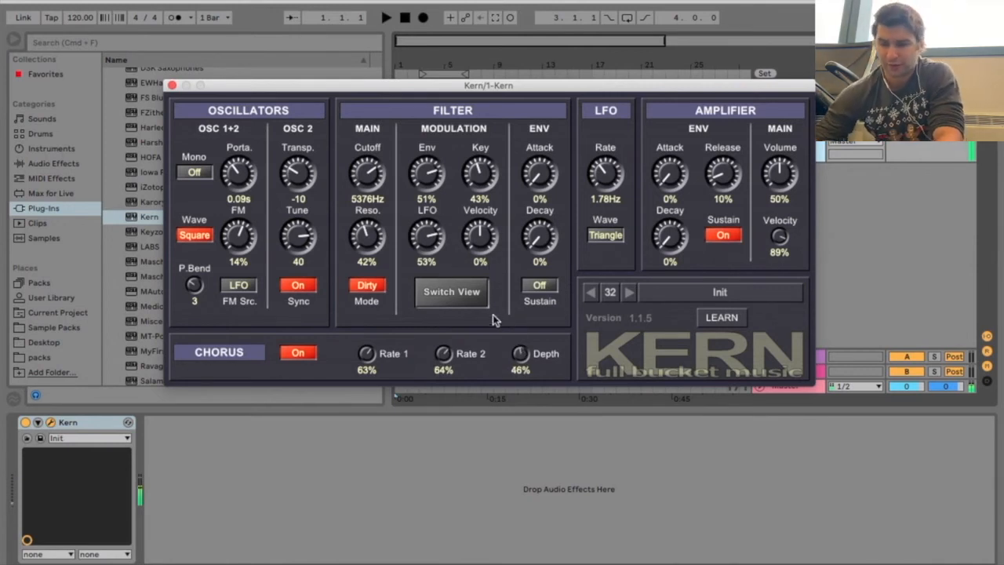
Set the filter envelope's attack to about 27% and its decay to about 31%
drag(542, 178, 544, 123)
drag(553, 251, 553, 201)
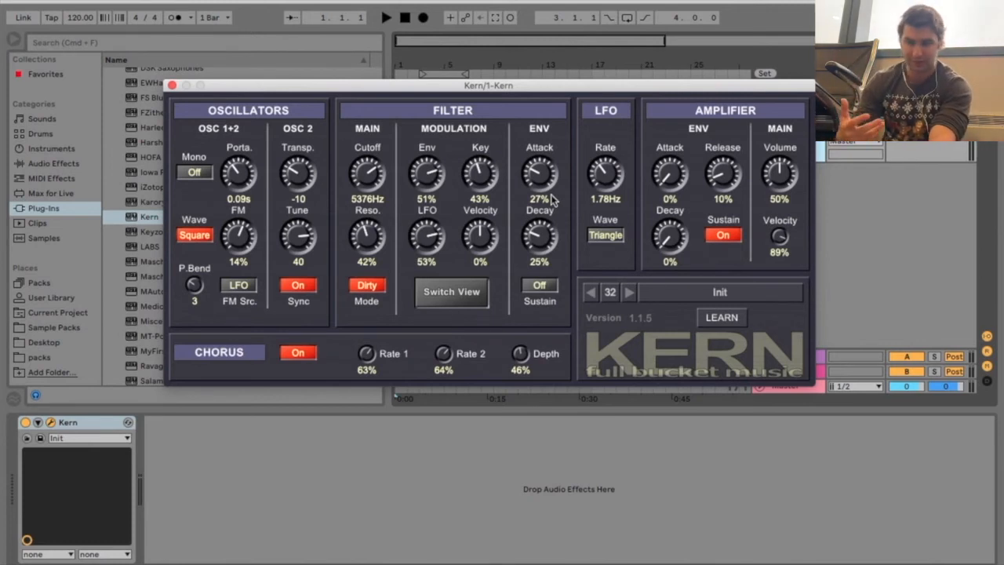
drag(546, 238, 585, 236)
Try the Square LFO wave, lower the LFO rate to about 1.50 Hz, and set the wave back to Triangle
click(606, 235)
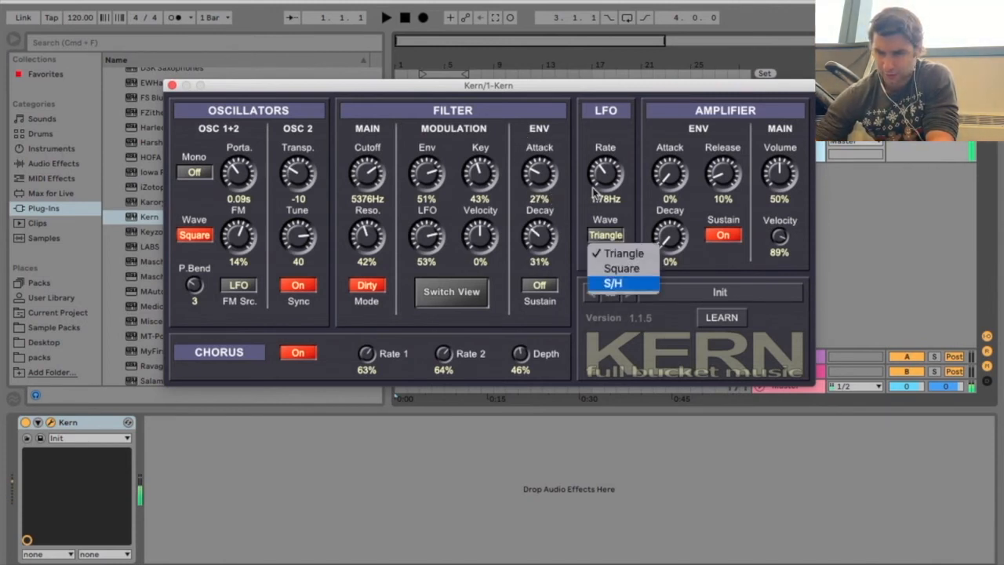
click(606, 235)
mouse_move(613, 179)
mouse_down()
mouse_move(609, 123)
mouse_move(620, 176)
mouse_up()
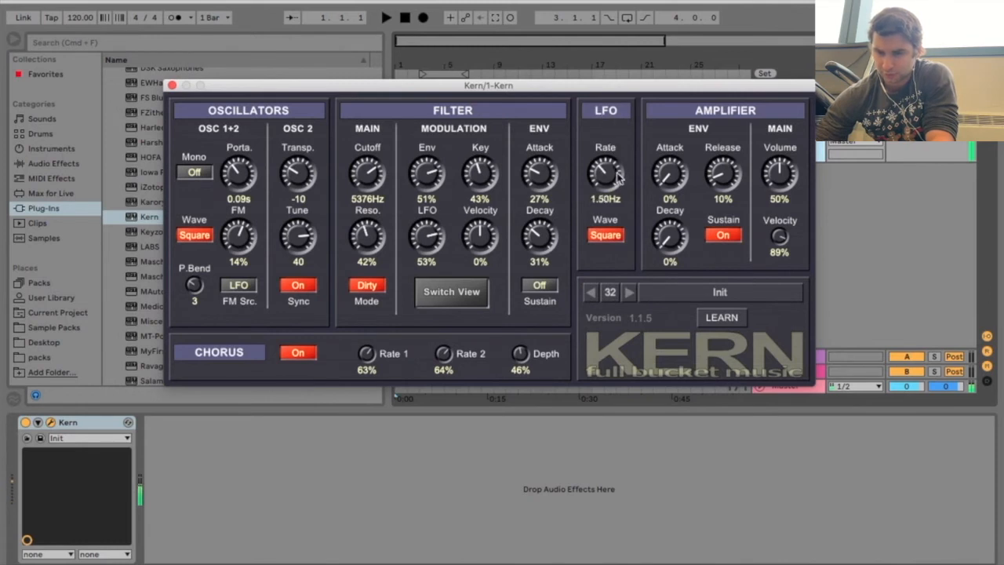
click(620, 235)
click(619, 251)
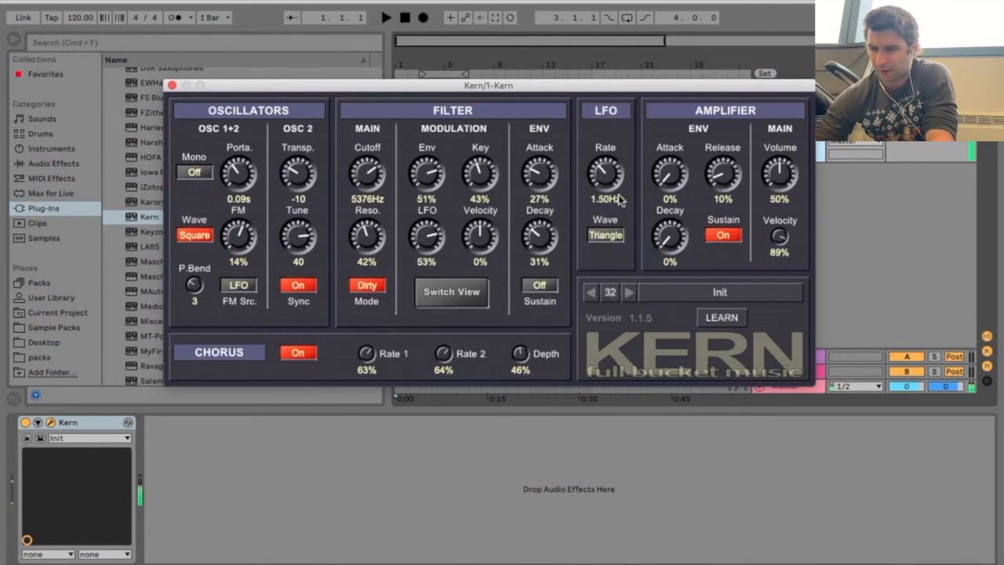
Set the amplifier's release to about 67%, decay to 65%, volume to 52% and velocity to 100%
drag(725, 180, 710, 61)
drag(682, 239, 676, 119)
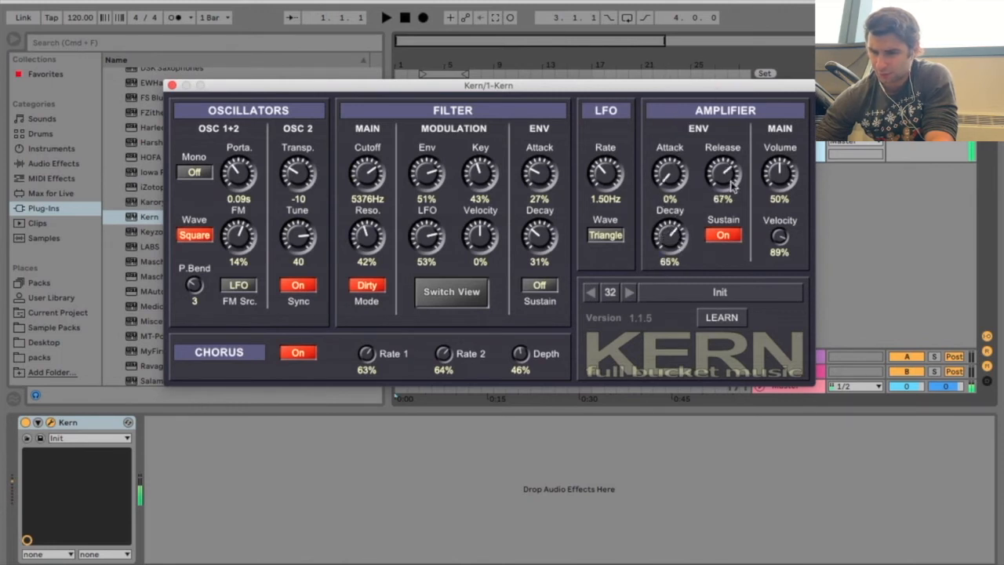
mouse_move(771, 180)
mouse_down()
mouse_move(776, 164)
mouse_move(771, 171)
mouse_up()
drag(774, 235, 749, 142)
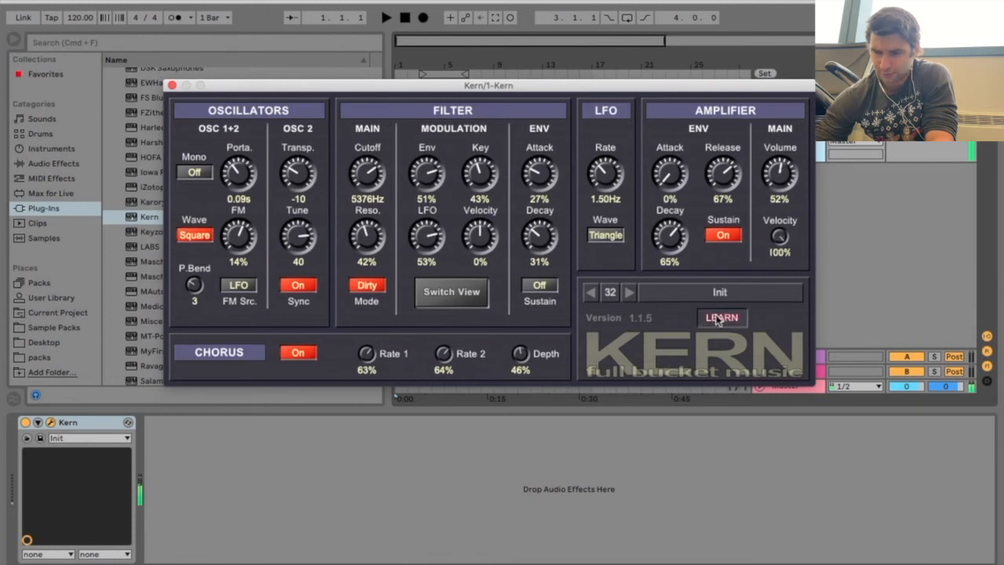
Unfold the Kern device's parameters in the device view, set the LFO rate to 6.77 Hz, and toggle MIDI Learn
click(38, 423)
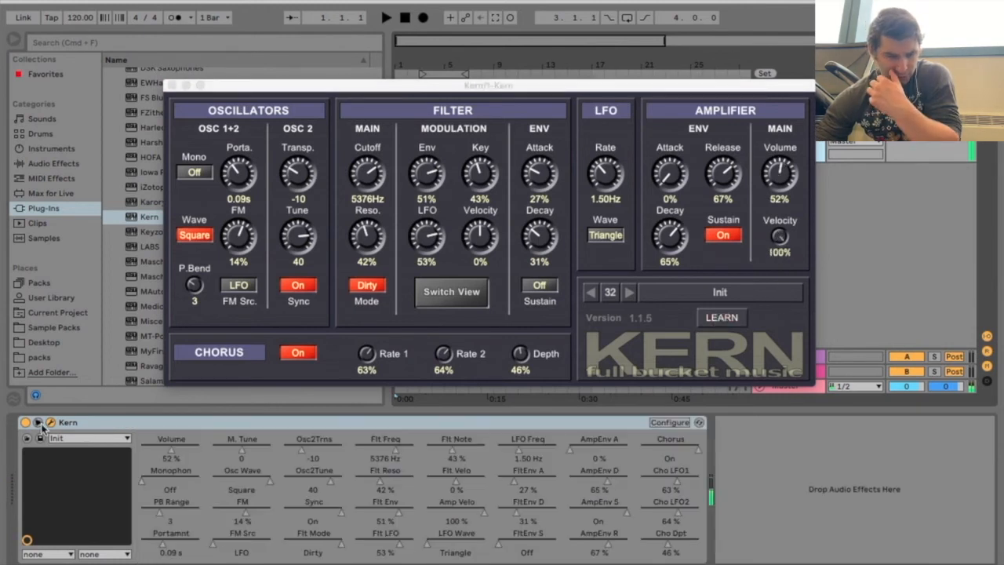
click(609, 172)
drag(607, 173, 642, 223)
click(721, 318)
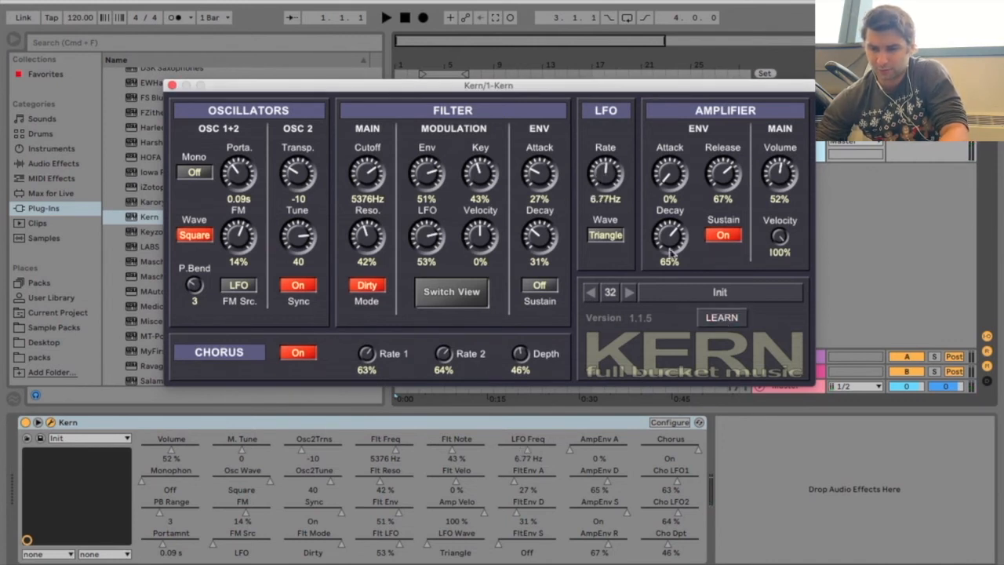
Lower the LFO rate to 1.17 Hz and close the Kern plug-in window
drag(610, 173, 616, 197)
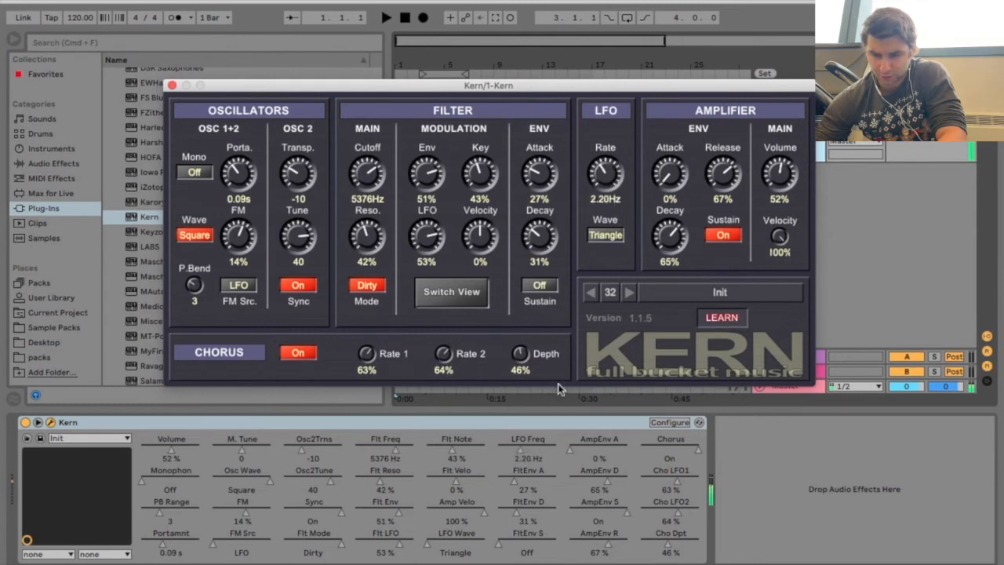
click(526, 448)
right_click(518, 452)
click(526, 444)
drag(527, 448, 517, 450)
click(172, 85)
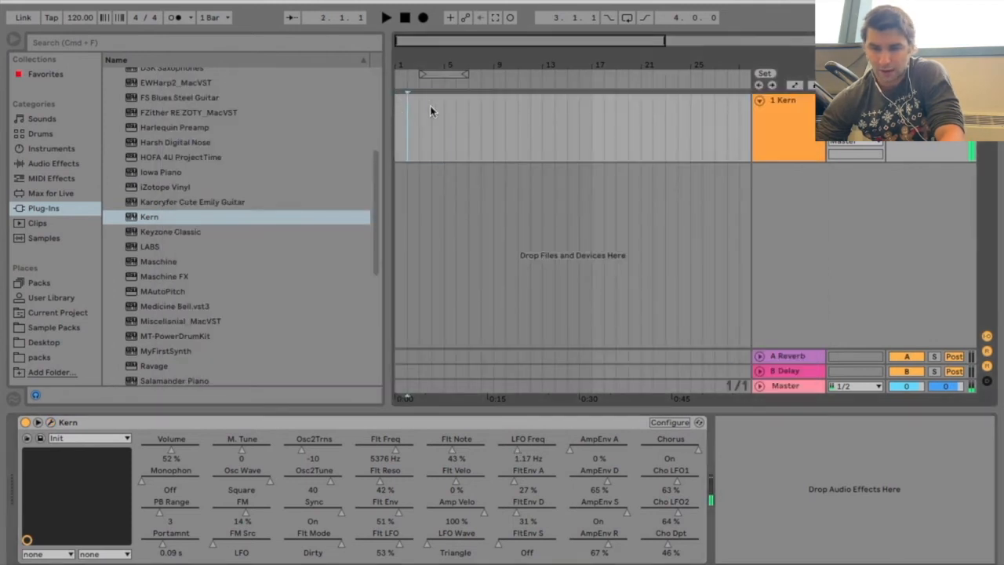
Insert an empty eight-bar MIDI clip at the start of the Kern track
drag(480, 110, 407, 114)
right_click(405, 113)
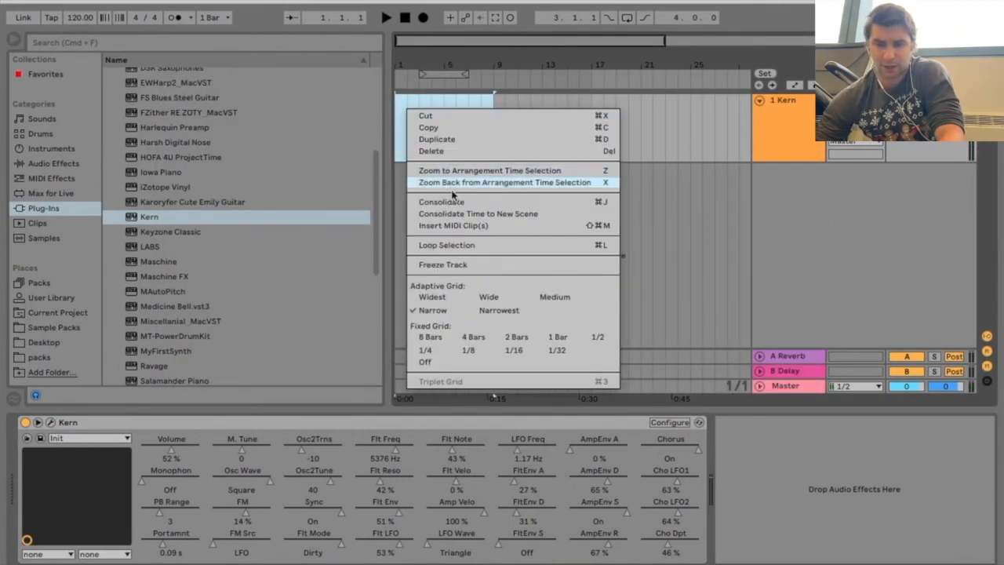
click(466, 227)
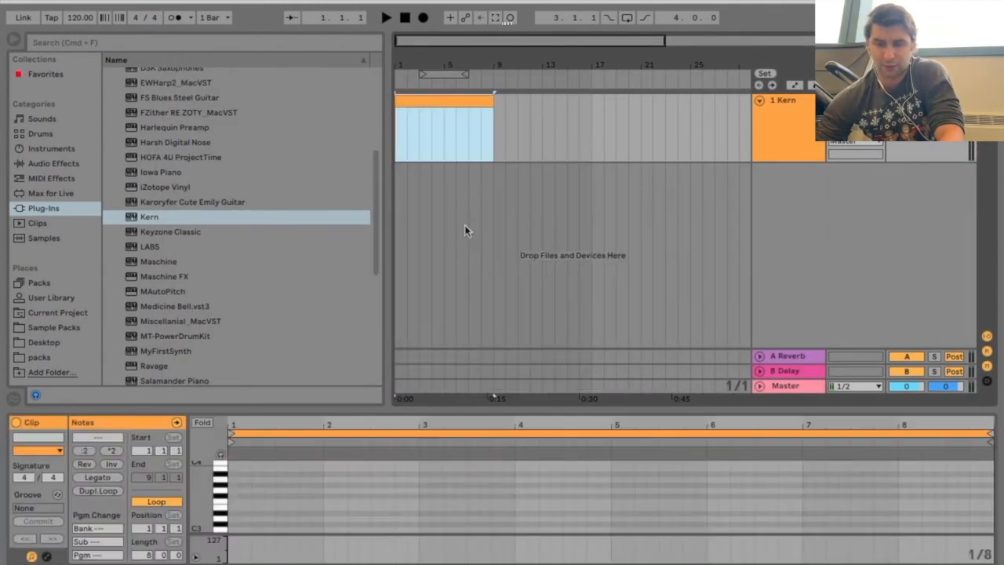
Add an E0 note spanning the clip's first four bars and start playback
click(236, 507)
scroll(235, 507, down, 10)
scroll(238, 510, up, 3)
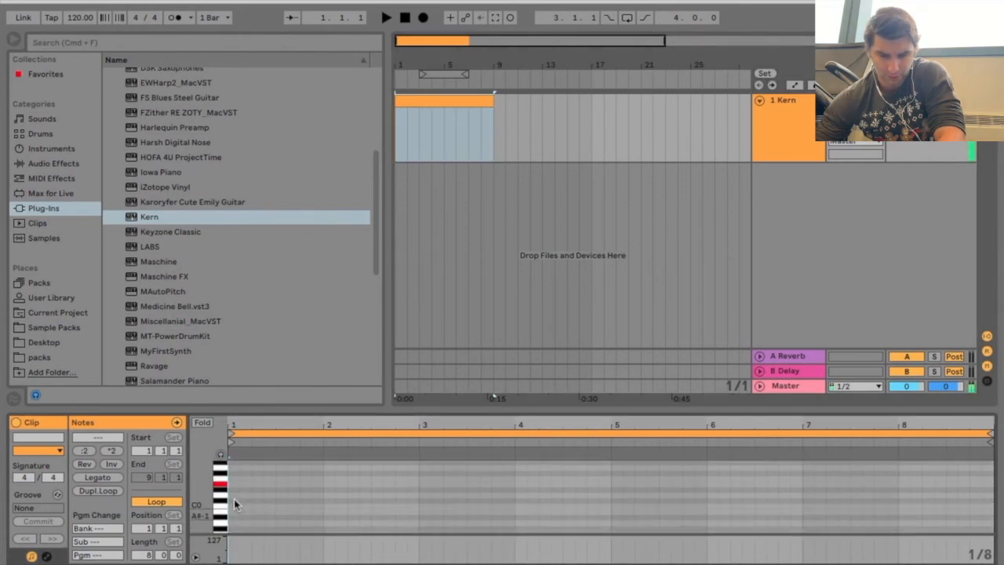
double_click(236, 484)
drag(240, 484, 612, 484)
key(space)
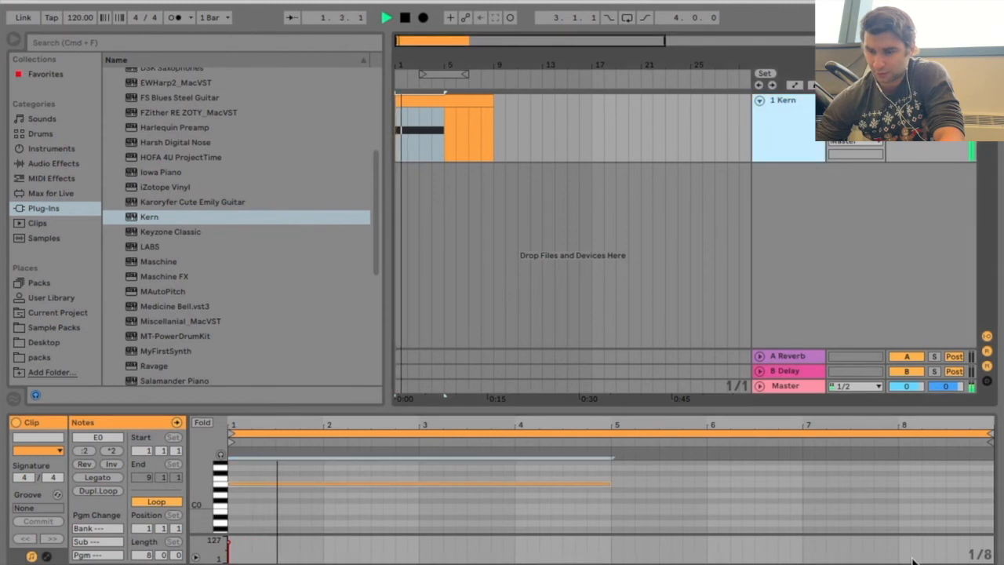
Display the LFO Freq automation lane on the Kern track and stop playback
click(782, 135)
click(515, 455)
key(a)
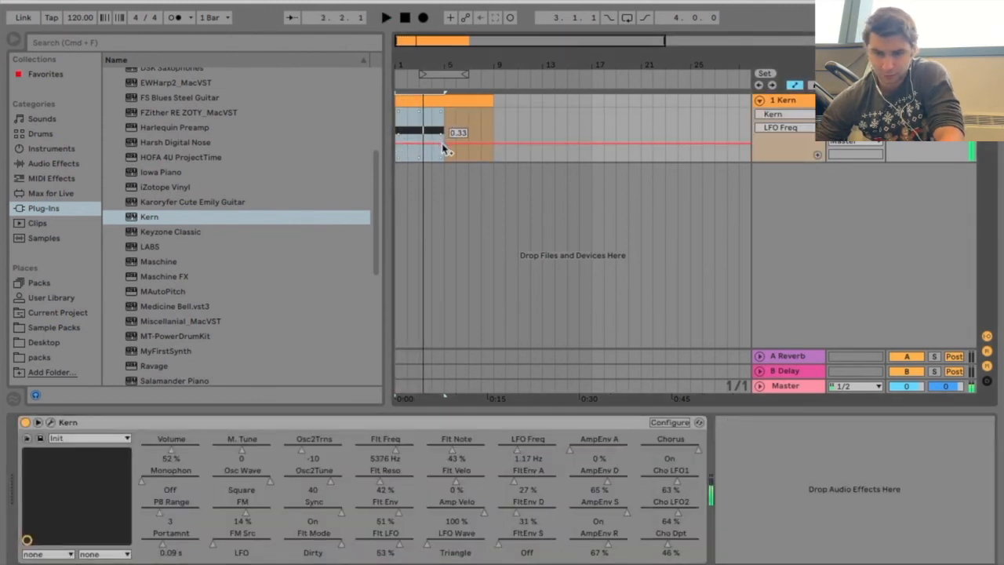
key(space)
Automate LFO Freq over the first four bars during playback, trying a falling ramp before setting a rise to 100 Hz at bar 5
drag(444, 145, 444, 161)
key(space)
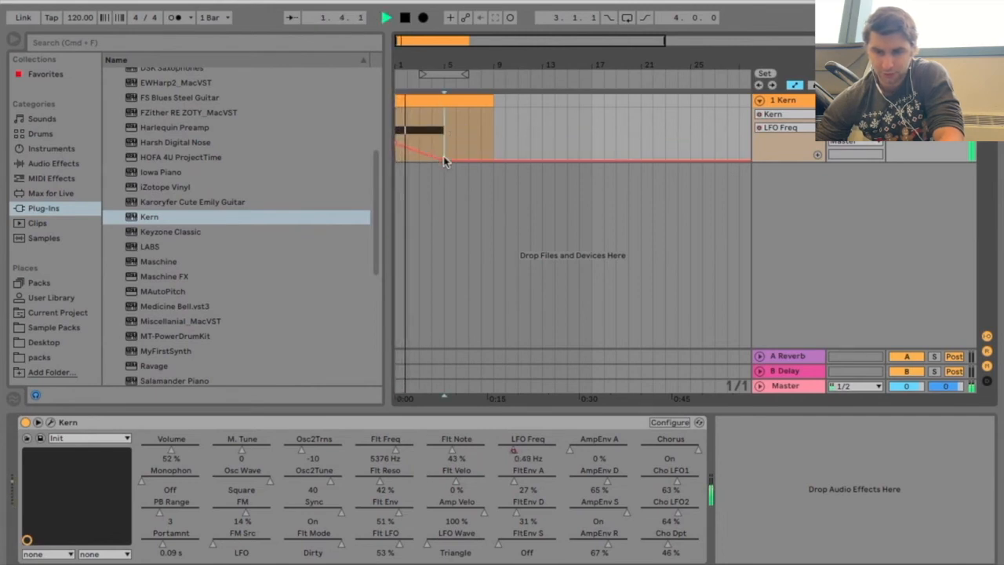
drag(444, 161, 444, 107)
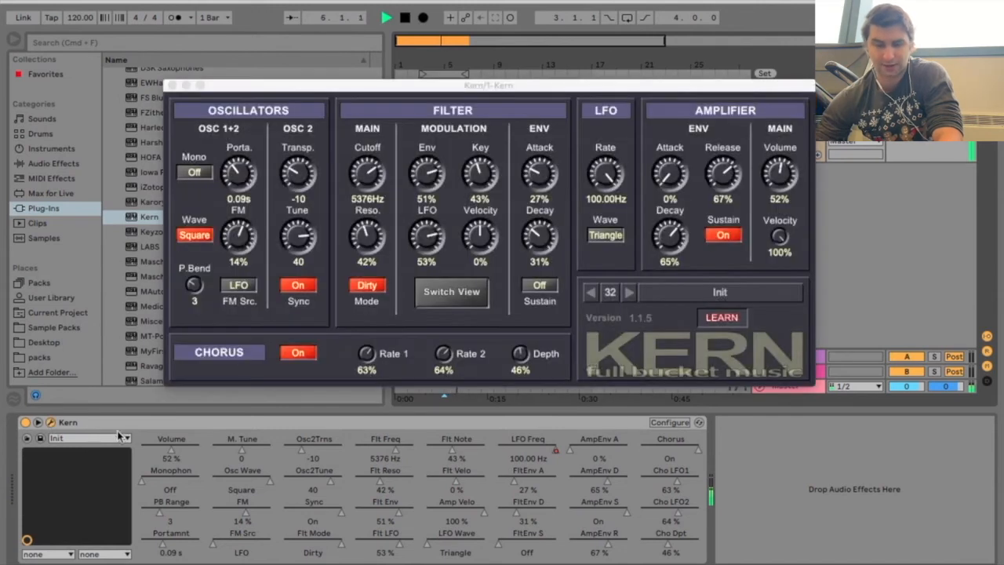
Reopen the Kern plug-in window, stop playback, and turn MIDI Learn off
click(50, 422)
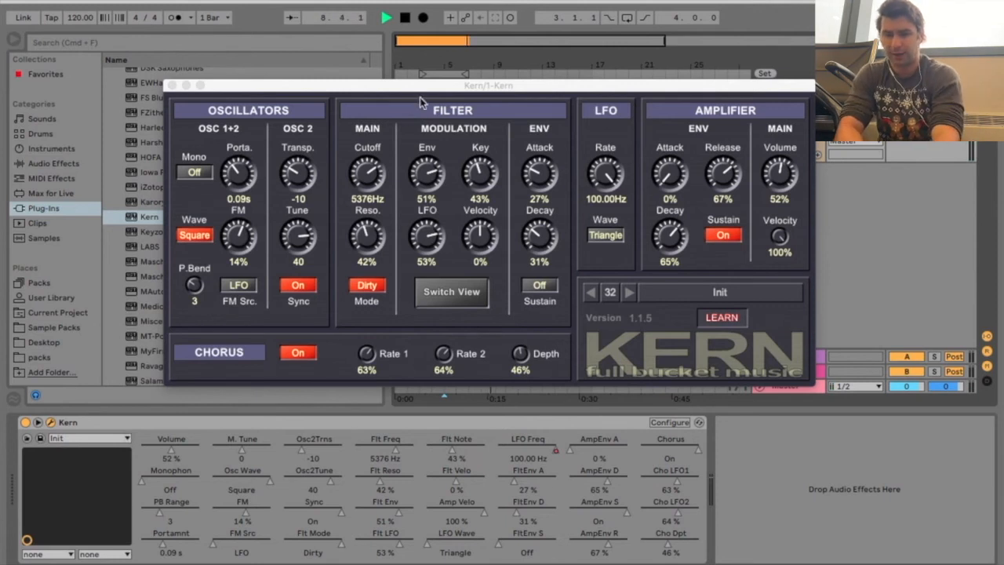
click(406, 22)
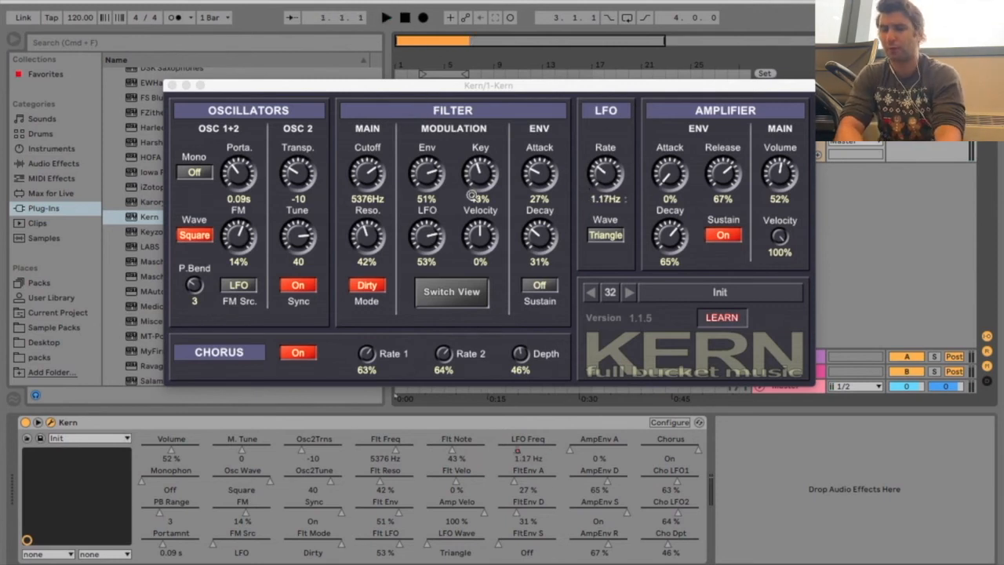
click(525, 114)
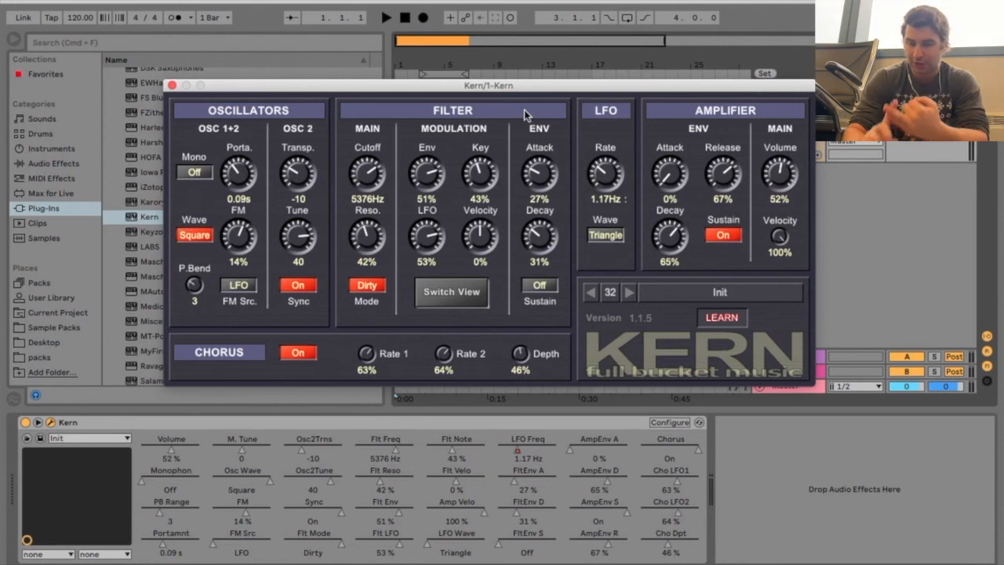
click(709, 333)
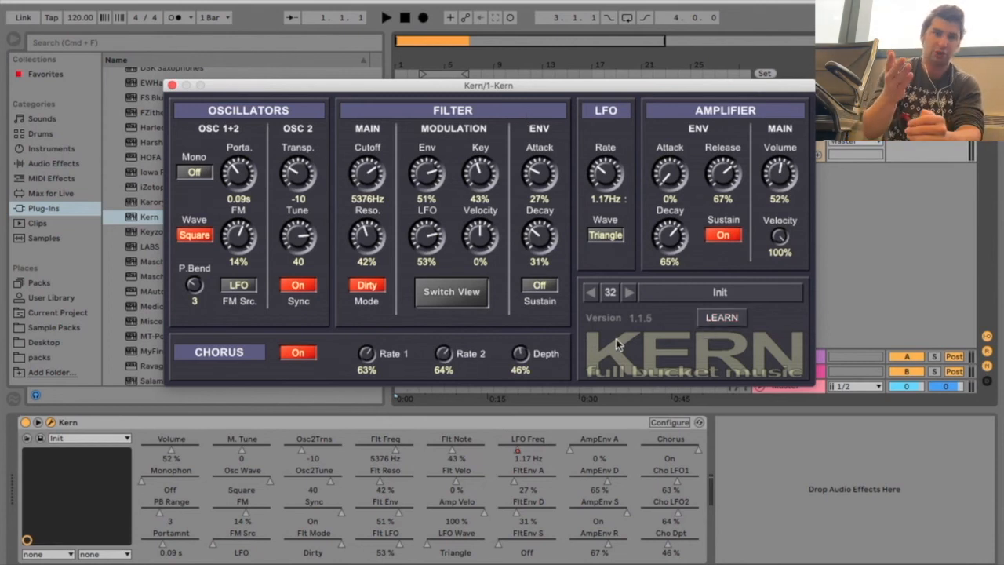